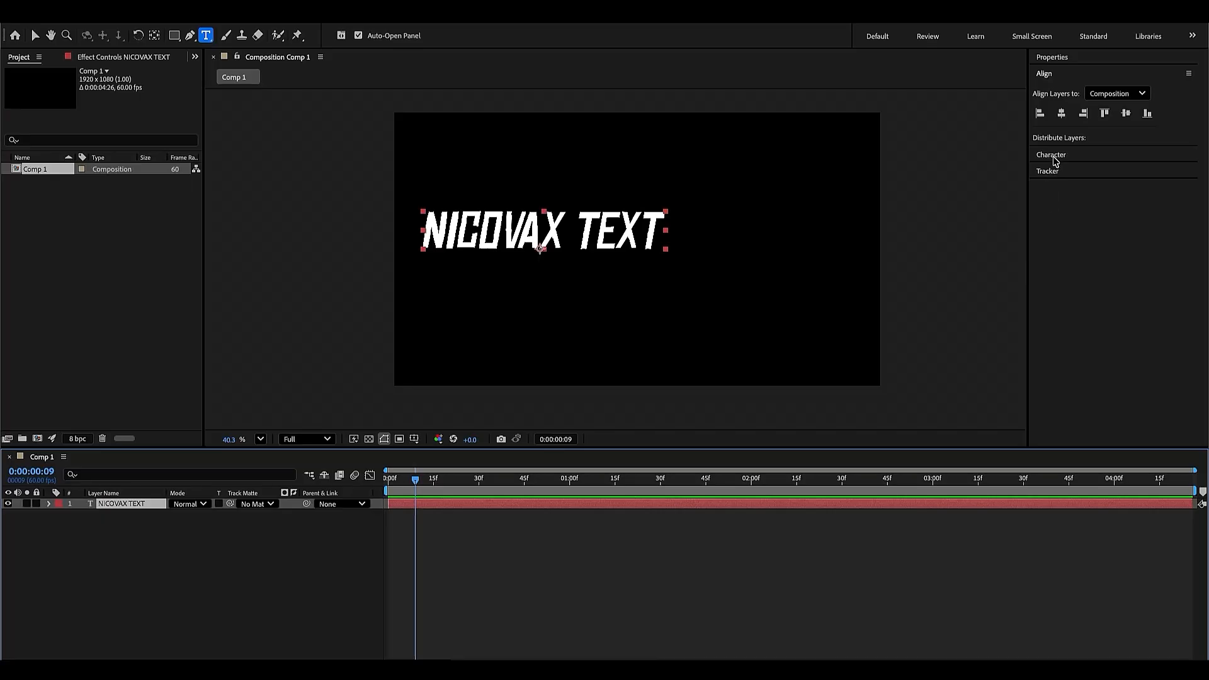
- Center the NICOVAX TEXT layer horizontally and vertically in the composition
click(1060, 113)
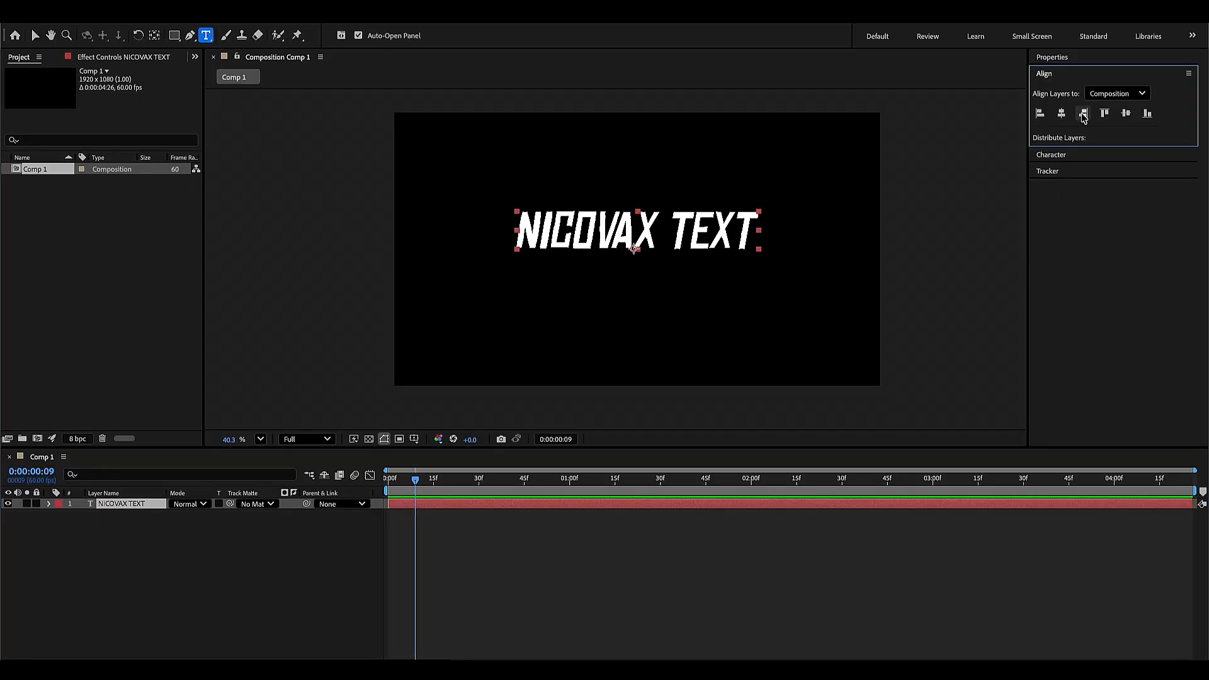
click(1127, 113)
click(631, 543)
- Duplicate the NICOVAX TEXT layer and set the original lower layer's label color to yellow
click(455, 504)
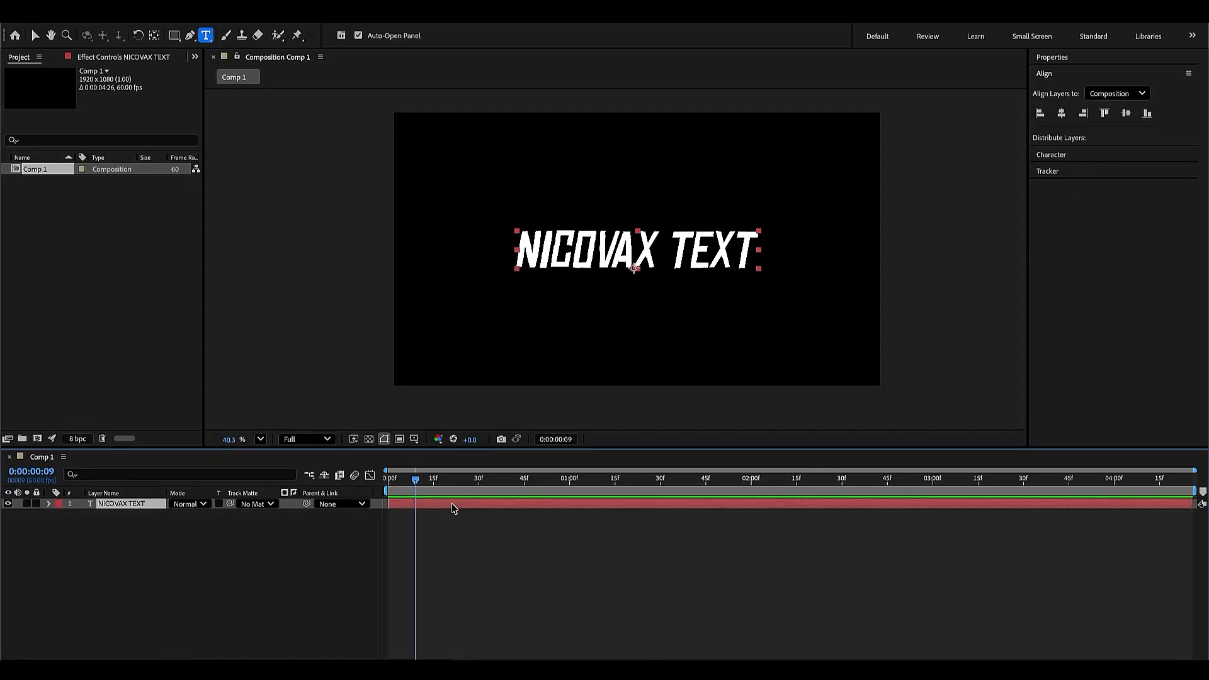
key(ctrl+d)
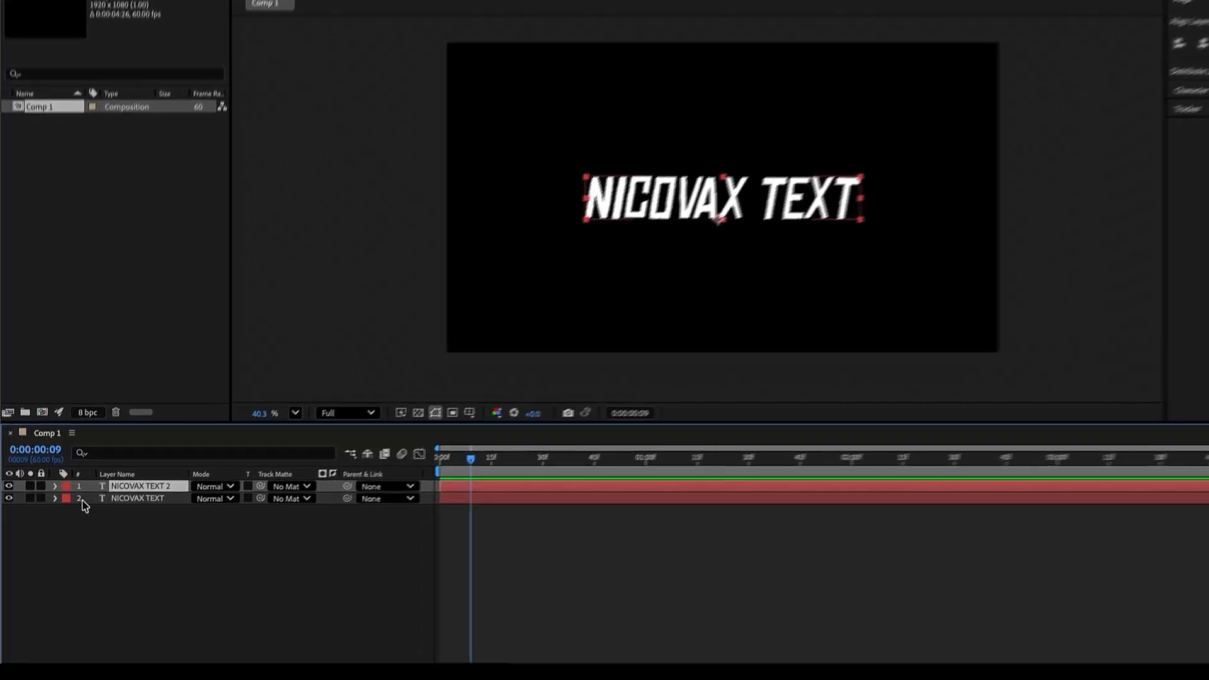
click(59, 515)
click(183, 214)
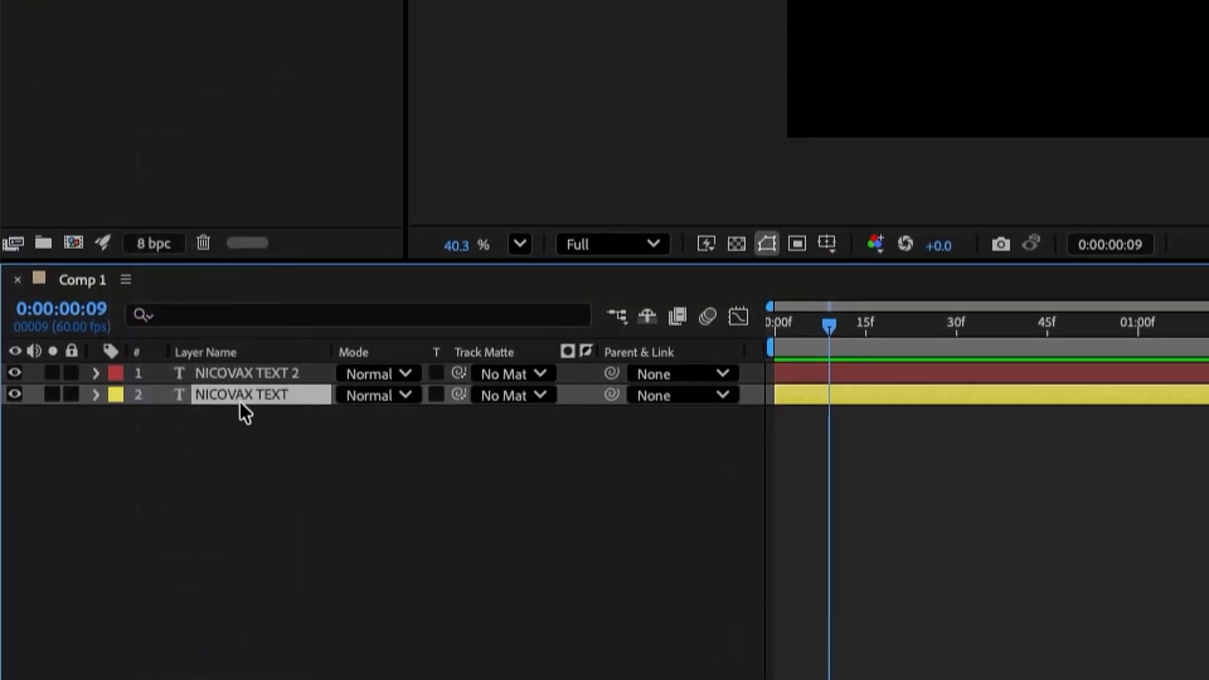
- Rename the yellow lower text layer STROKE and the upper text layer SOLID
key(Return)
text(STROKE)
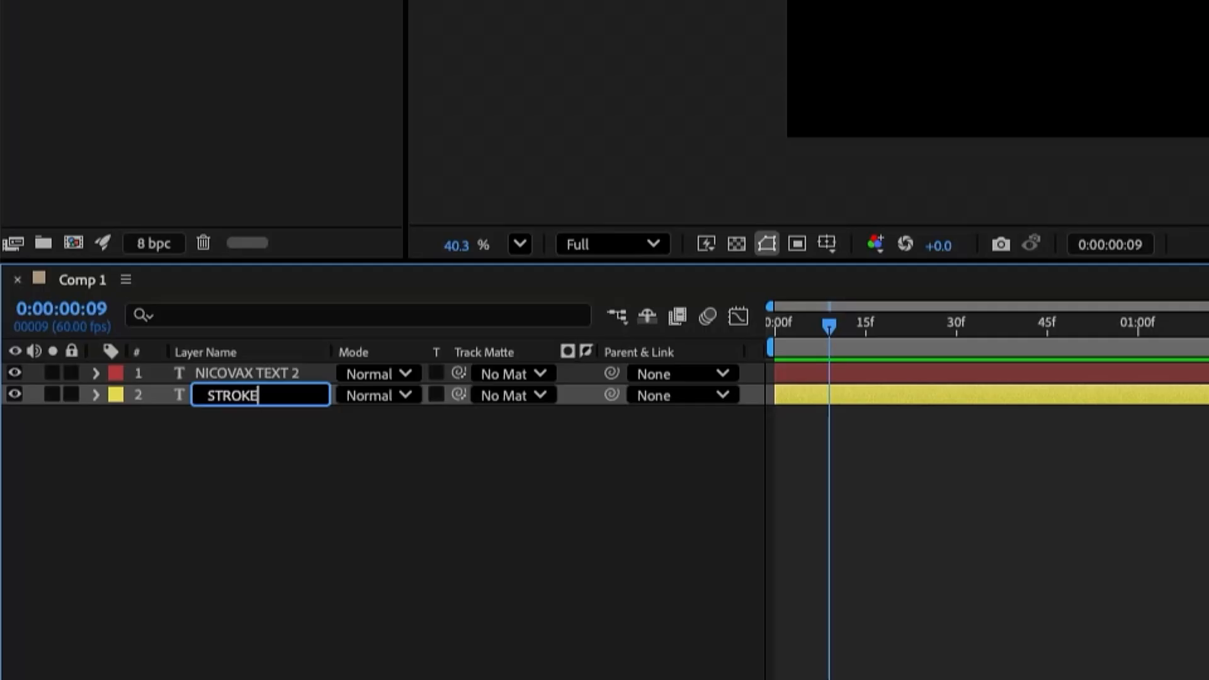
key(Return)
click(295, 368)
key(Return)
text(SOLID)
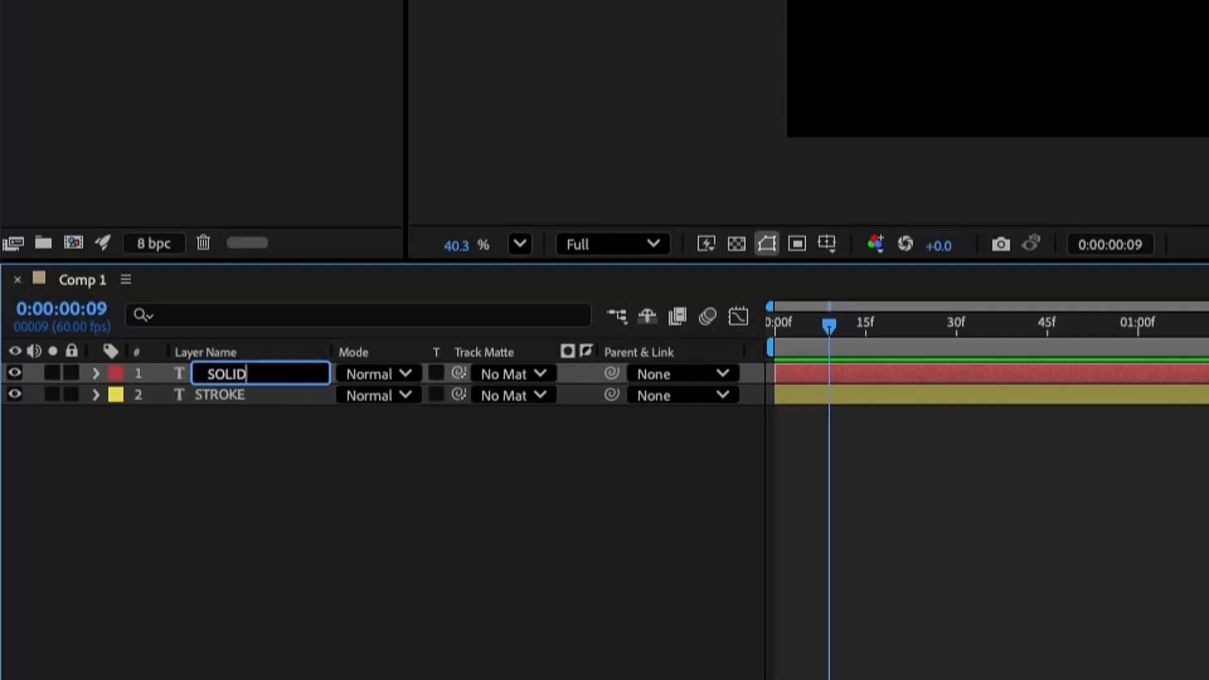
key(Return)
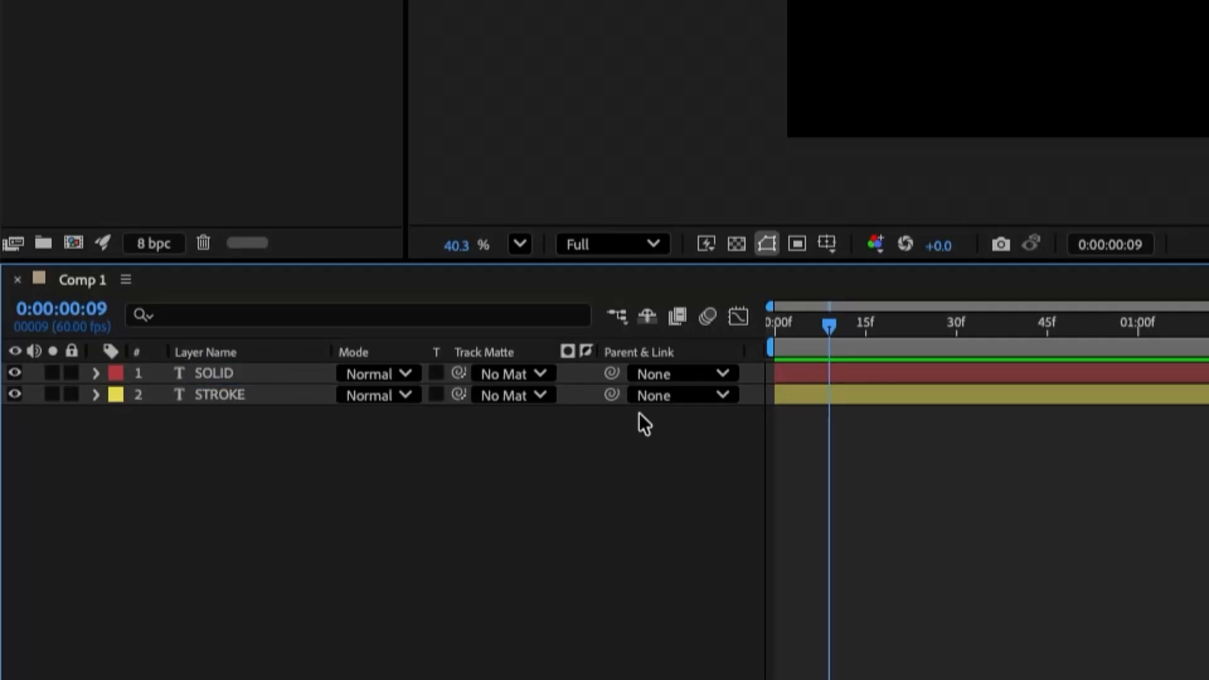
click(879, 375)
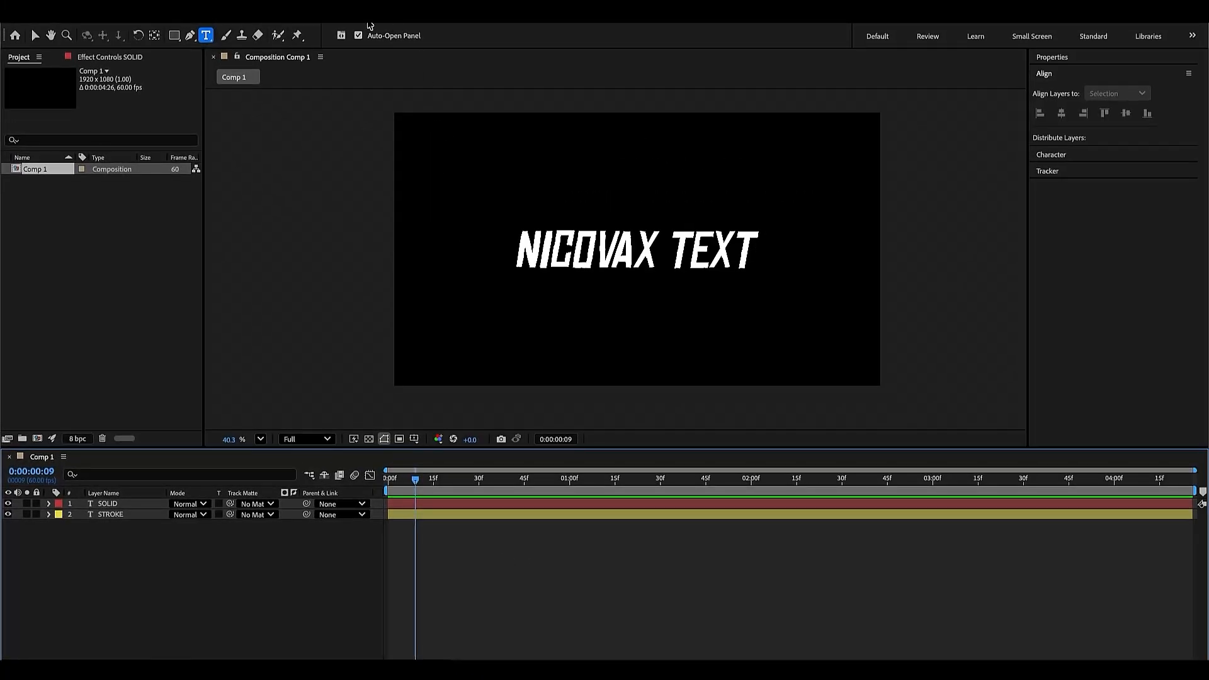
click(370, 14)
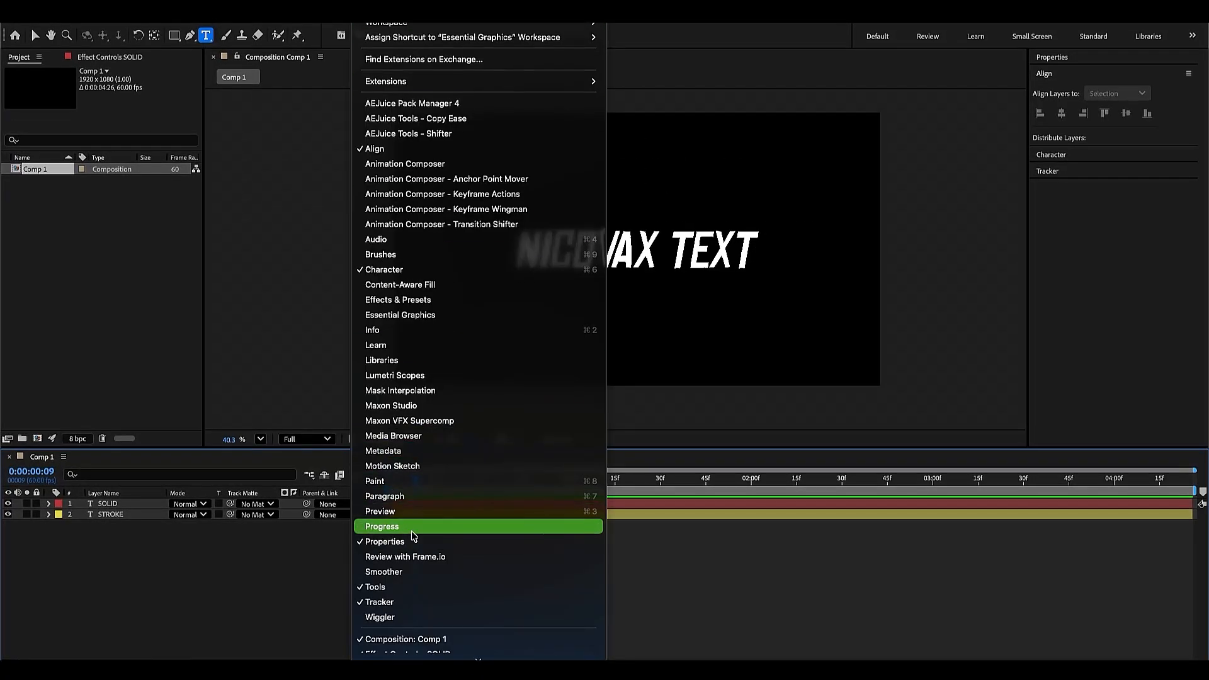
click(769, 559)
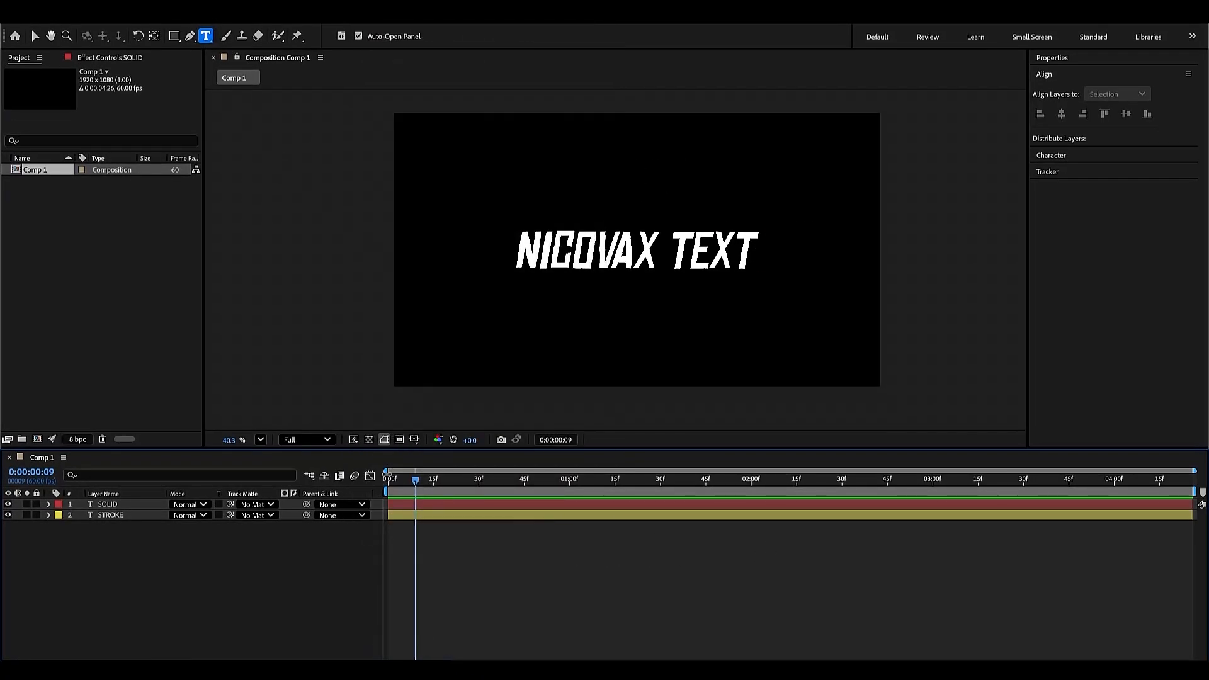
- Hide the SOLID layer, and turn off the fill and turn on the stroke for the STROKE layer's text
click(7, 504)
click(505, 517)
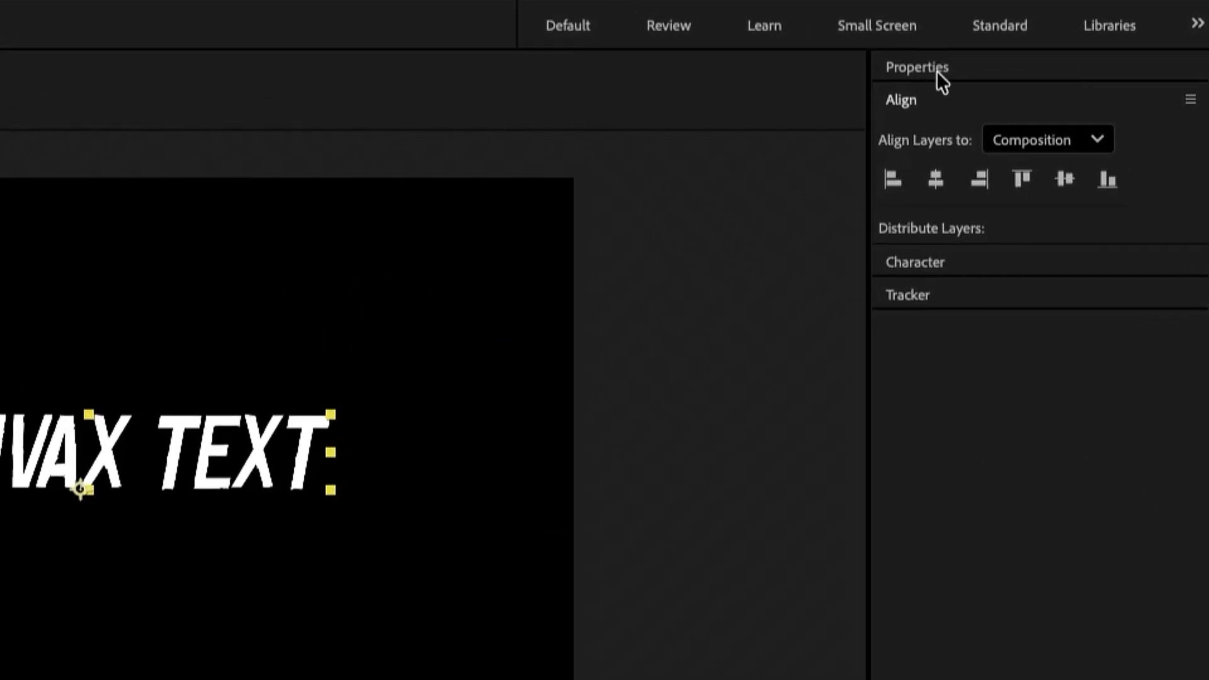
click(937, 70)
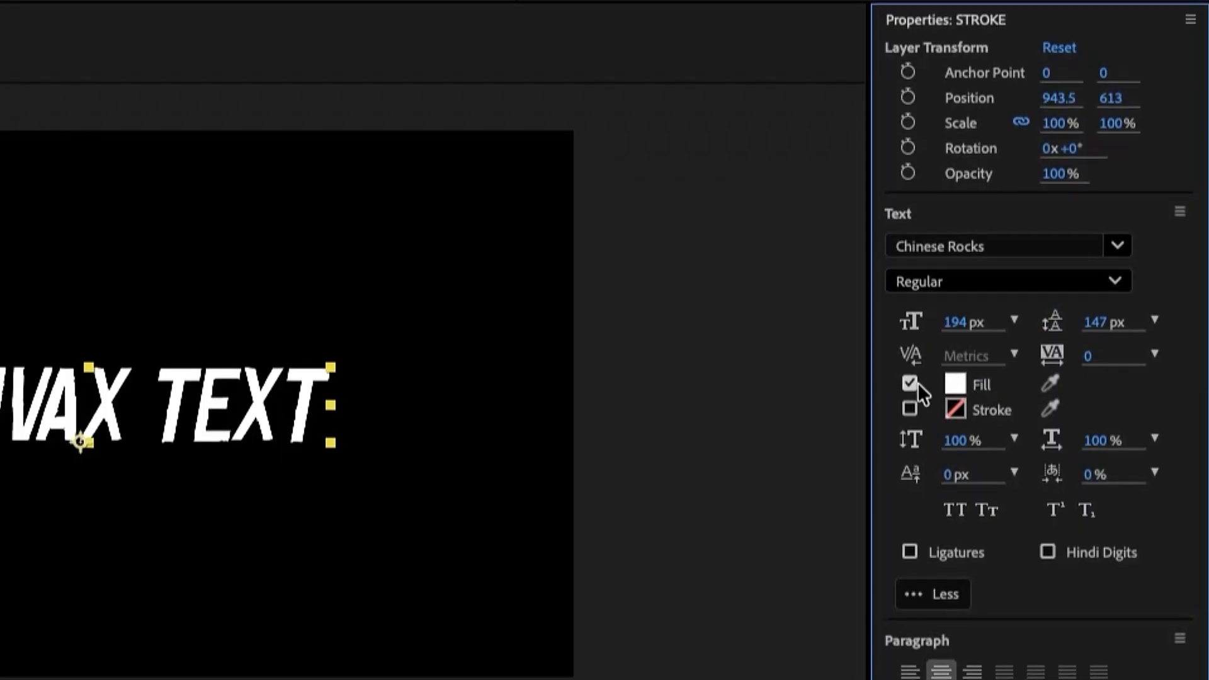
click(913, 383)
click(911, 409)
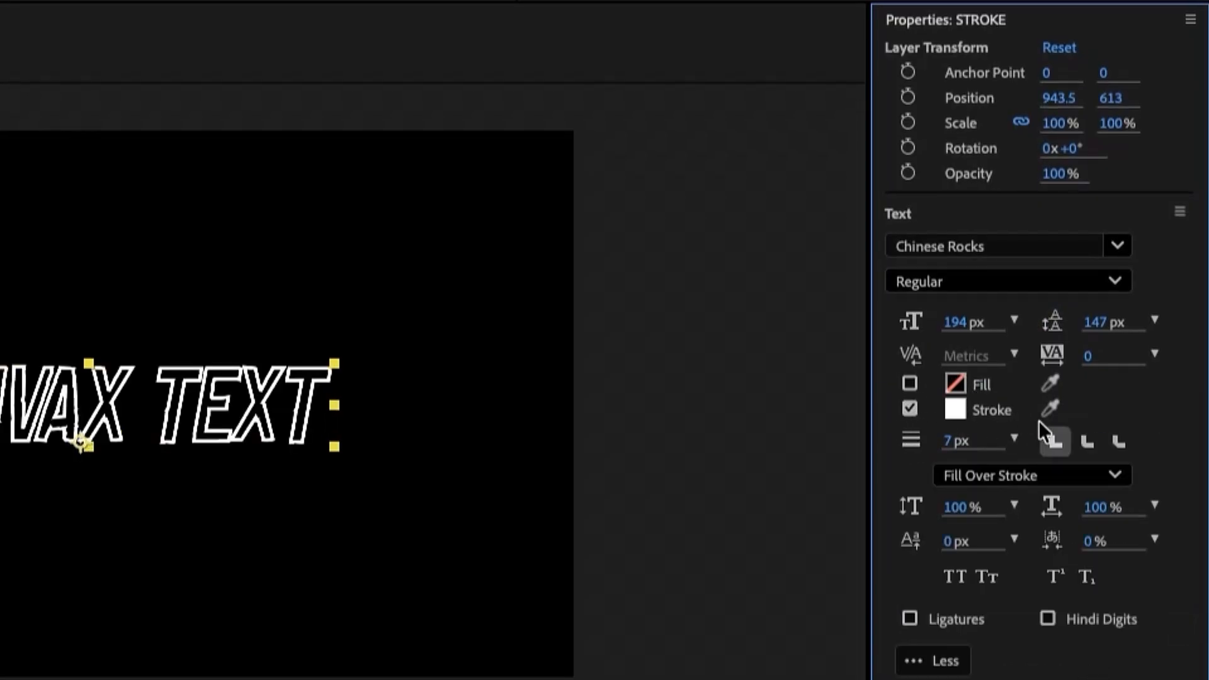
- Set the STROKE layer's text stroke width to 6 px and return to the Selection tool
click(945, 441)
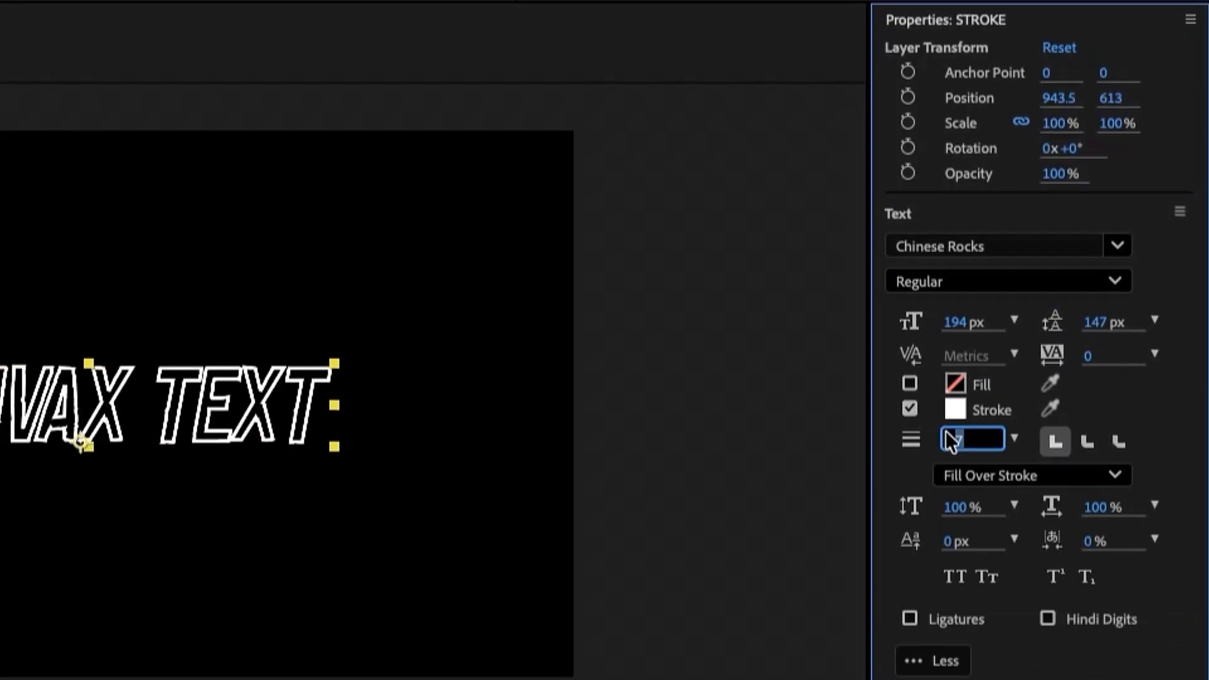
text(6)
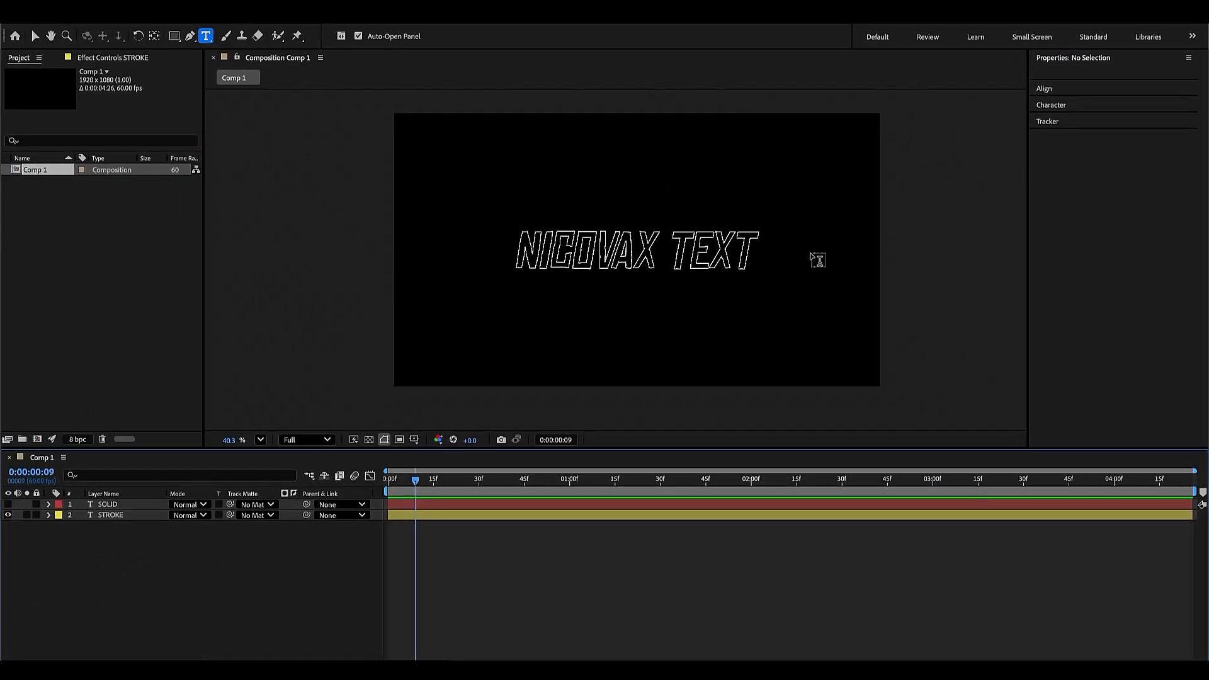
key(v)
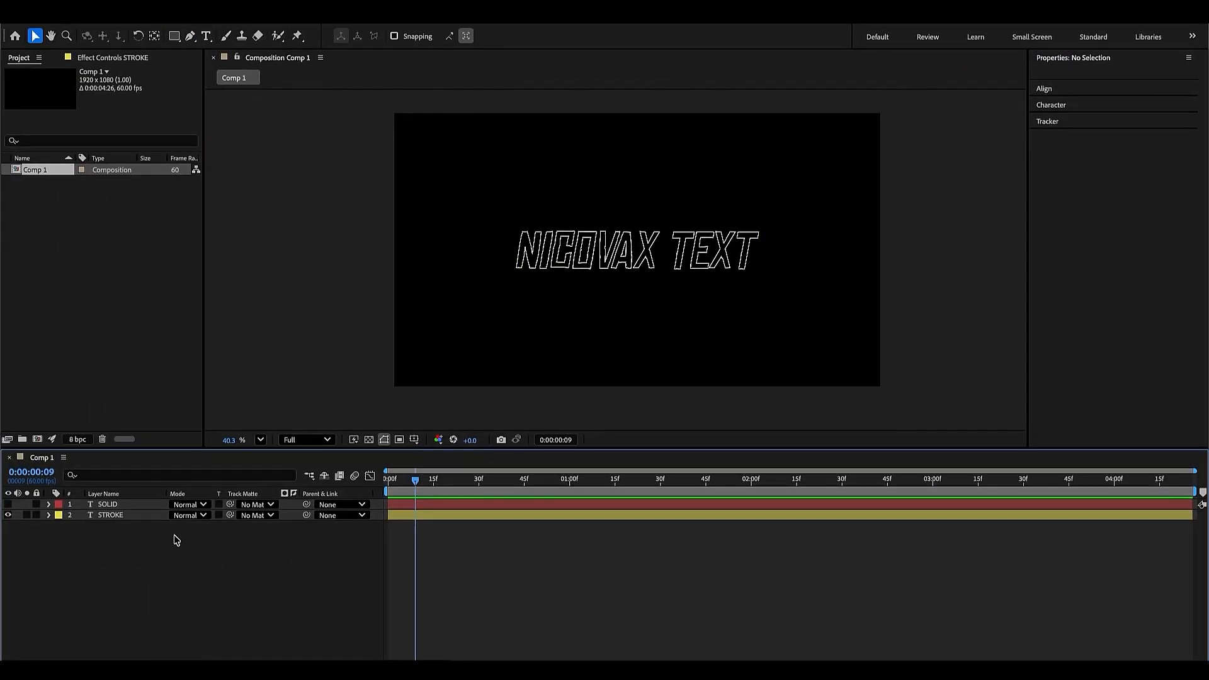
- Show the SOLID layer again and change its text fill color to cyan, 00FFFA
click(8, 504)
click(637, 504)
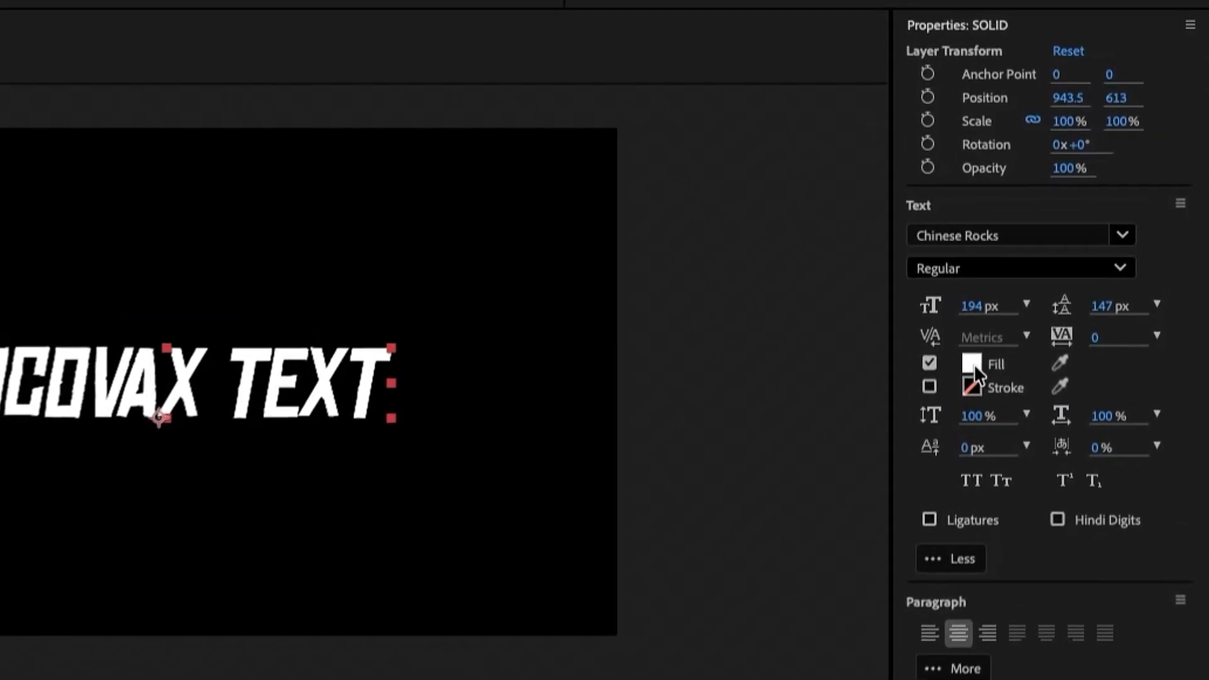
click(973, 365)
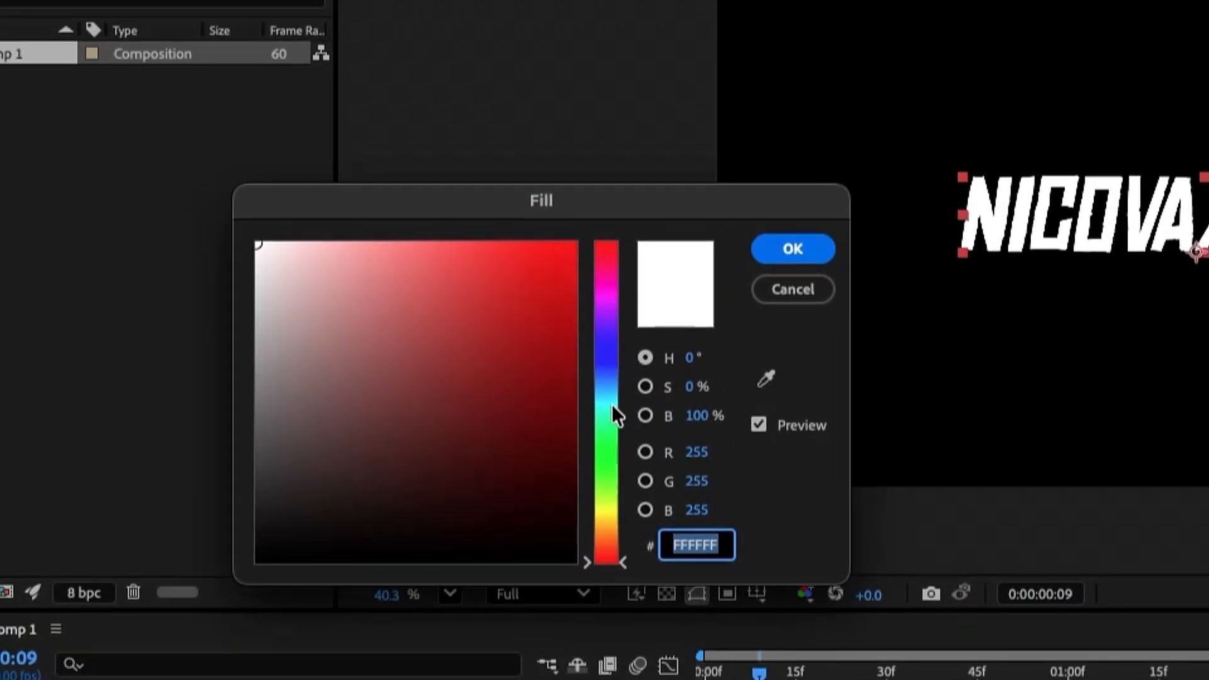
click(612, 408)
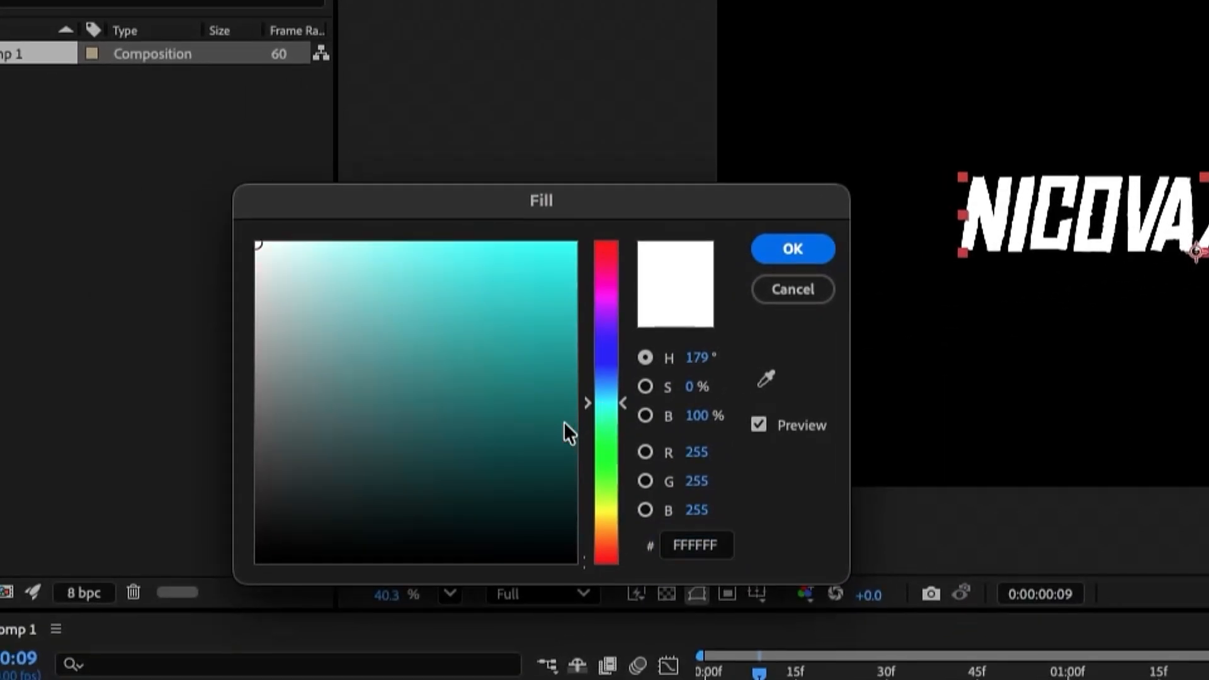
drag(570, 249, 587, 231)
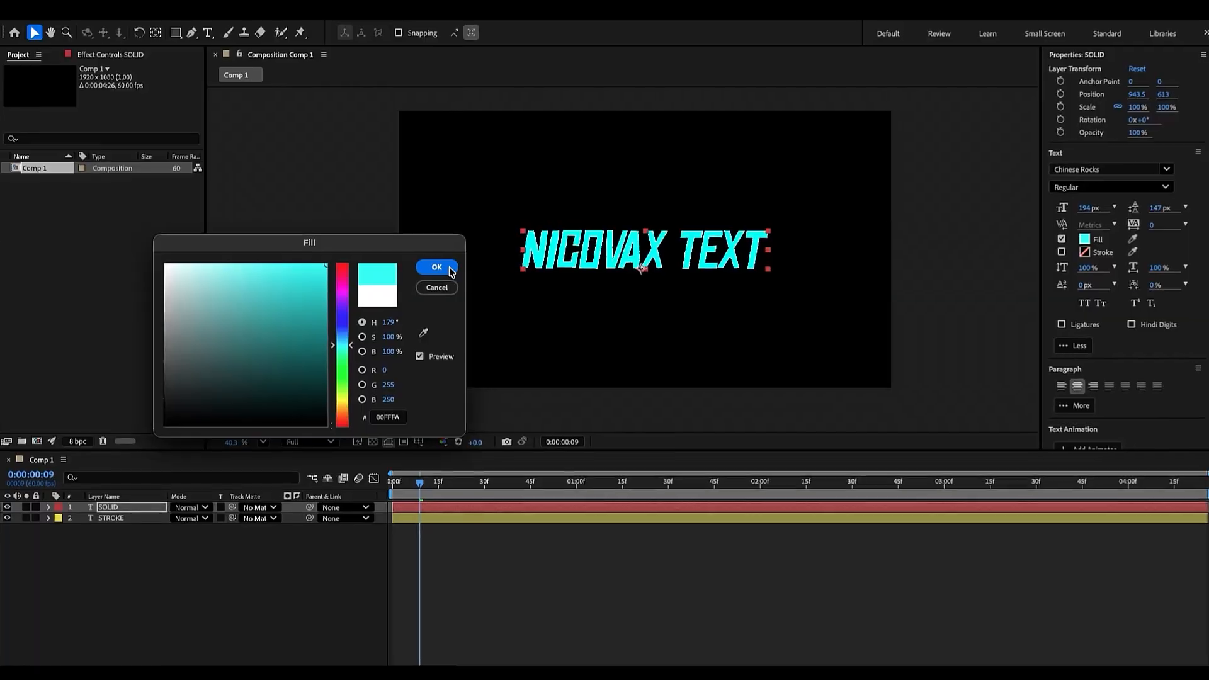
click(758, 255)
click(668, 563)
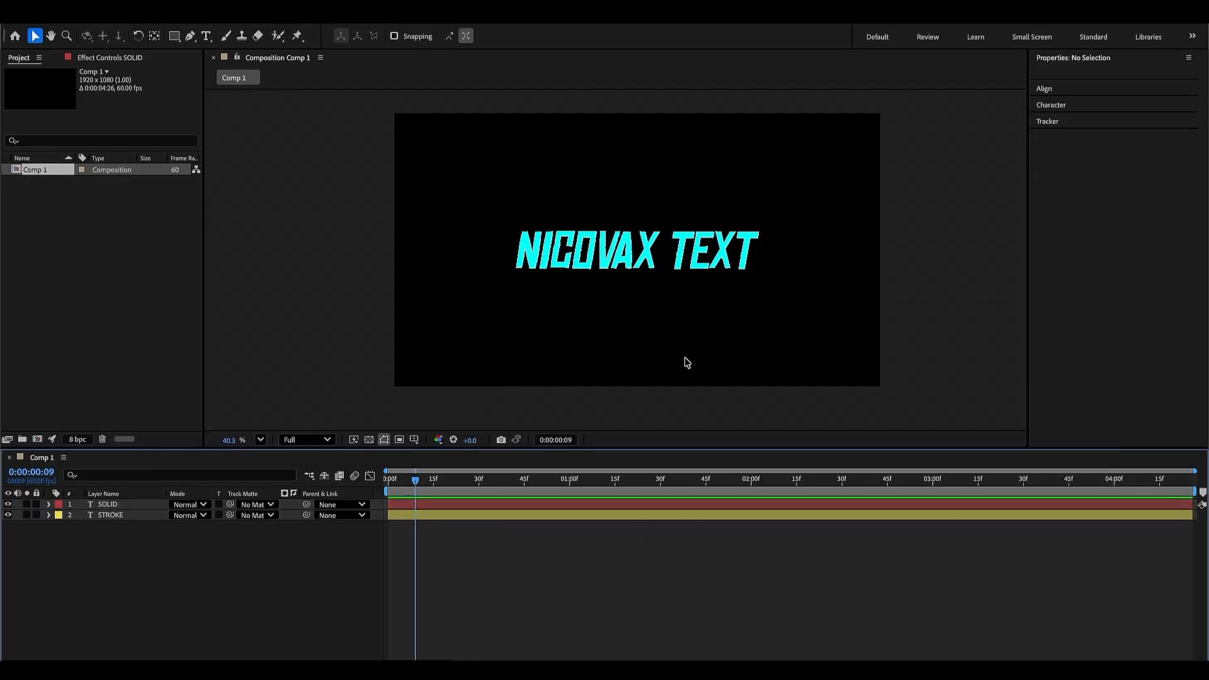
- Draw a closed four-point Pen tool mask on the SOLID layer enclosing the lower half of the text
click(526, 504)
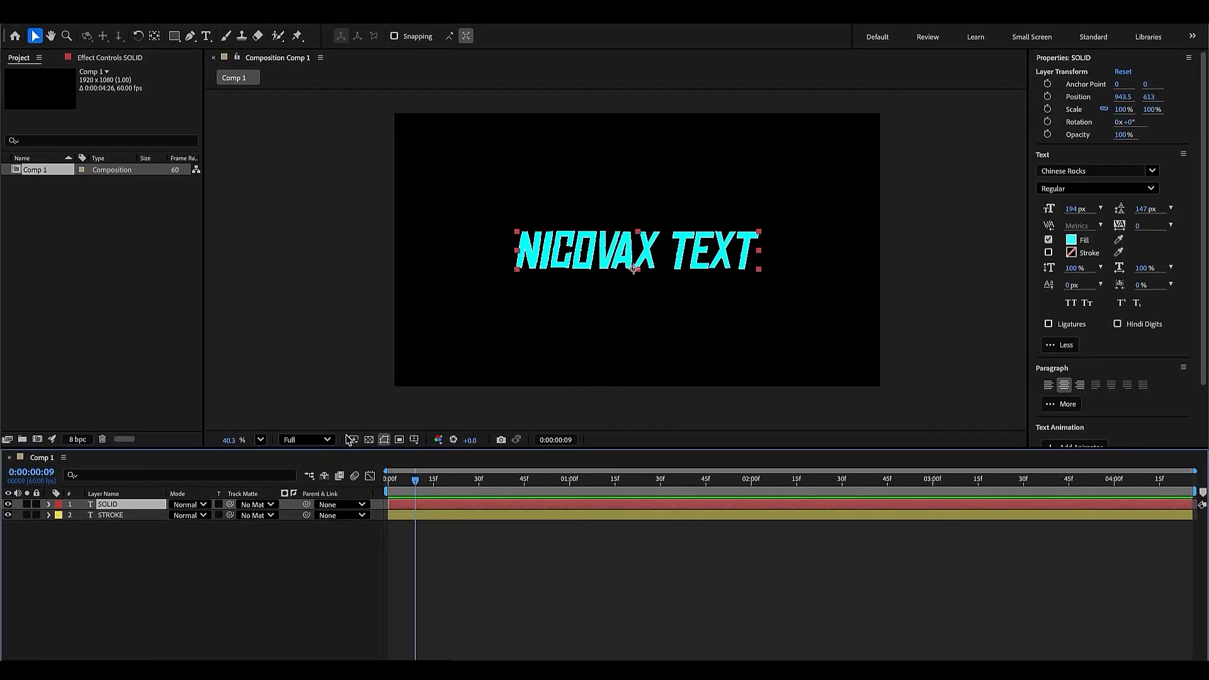
key(g)
click(498, 251)
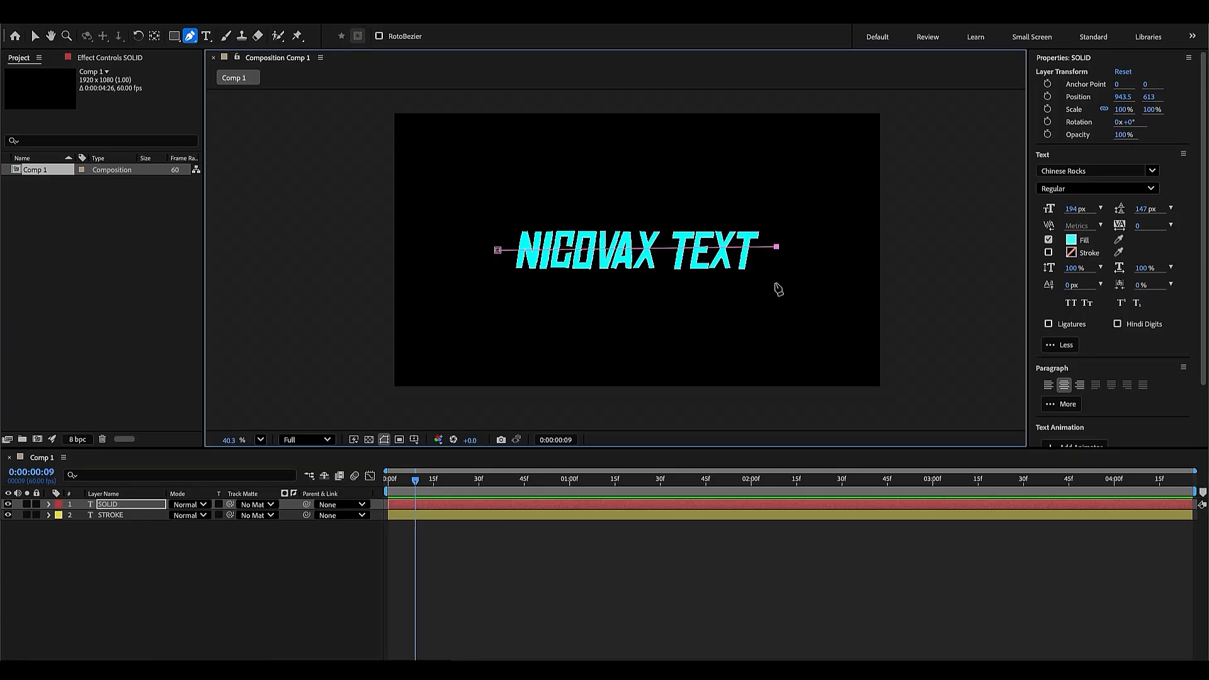
click(498, 285)
click(498, 251)
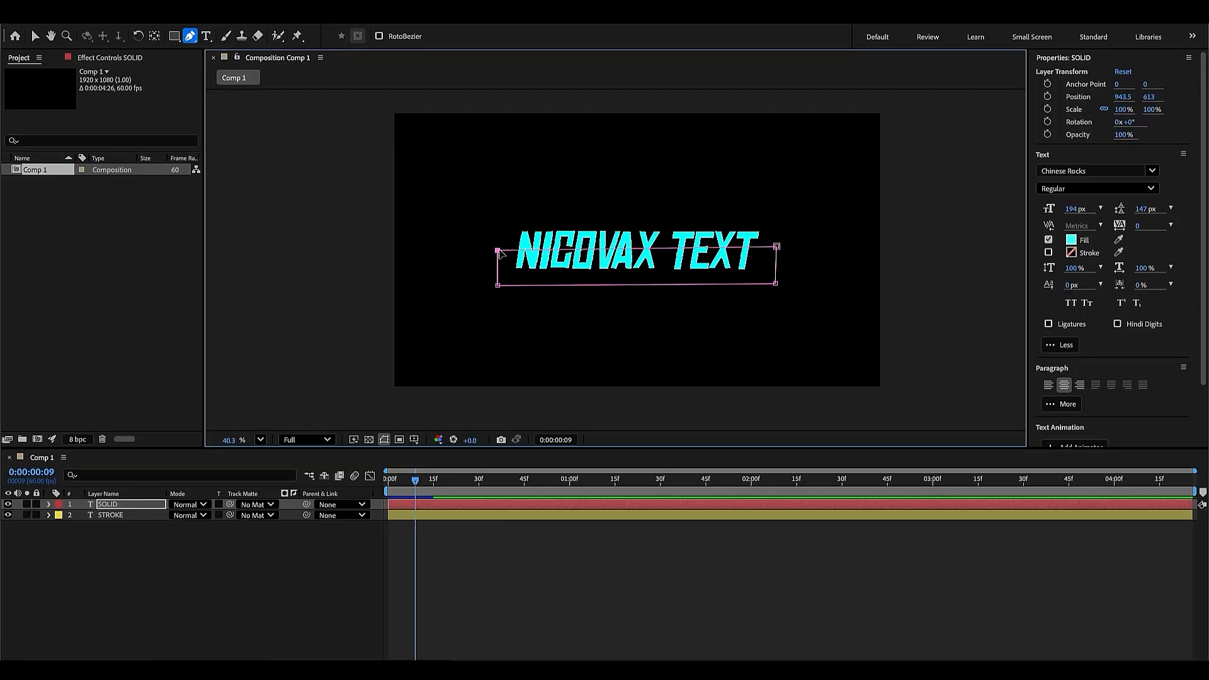
click(642, 542)
key(v)
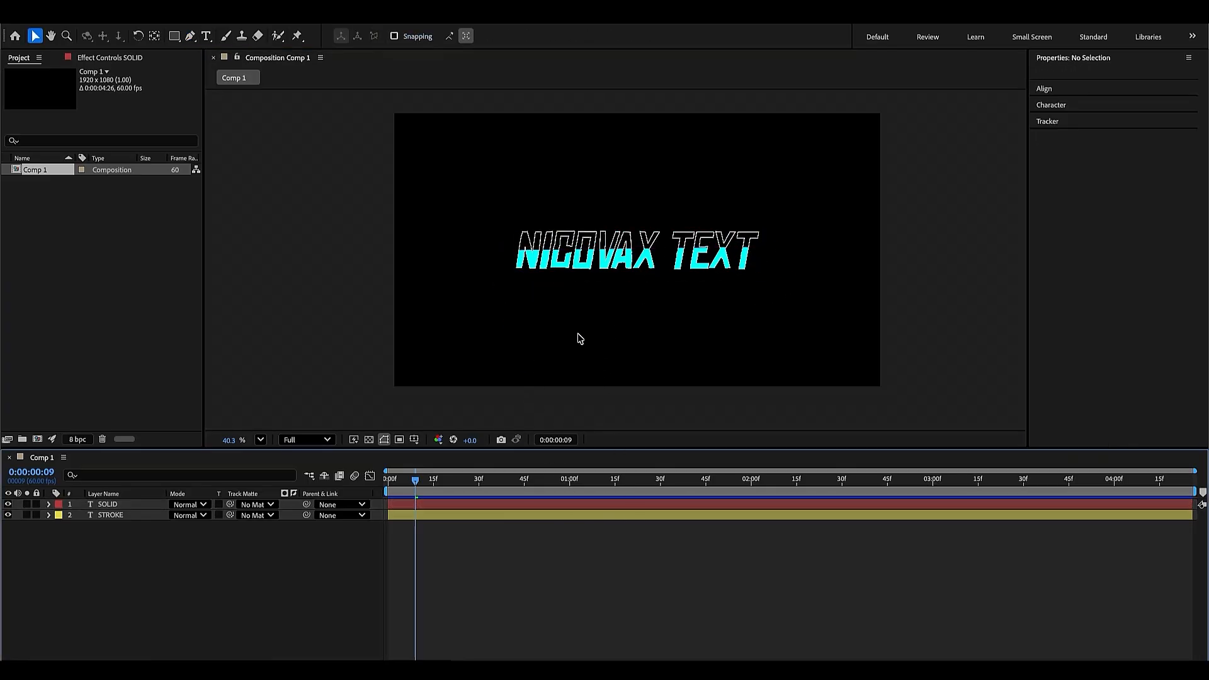
- Set the Mask Feather of the SOLID layer's Mask 1 to 195 pixels
click(411, 504)
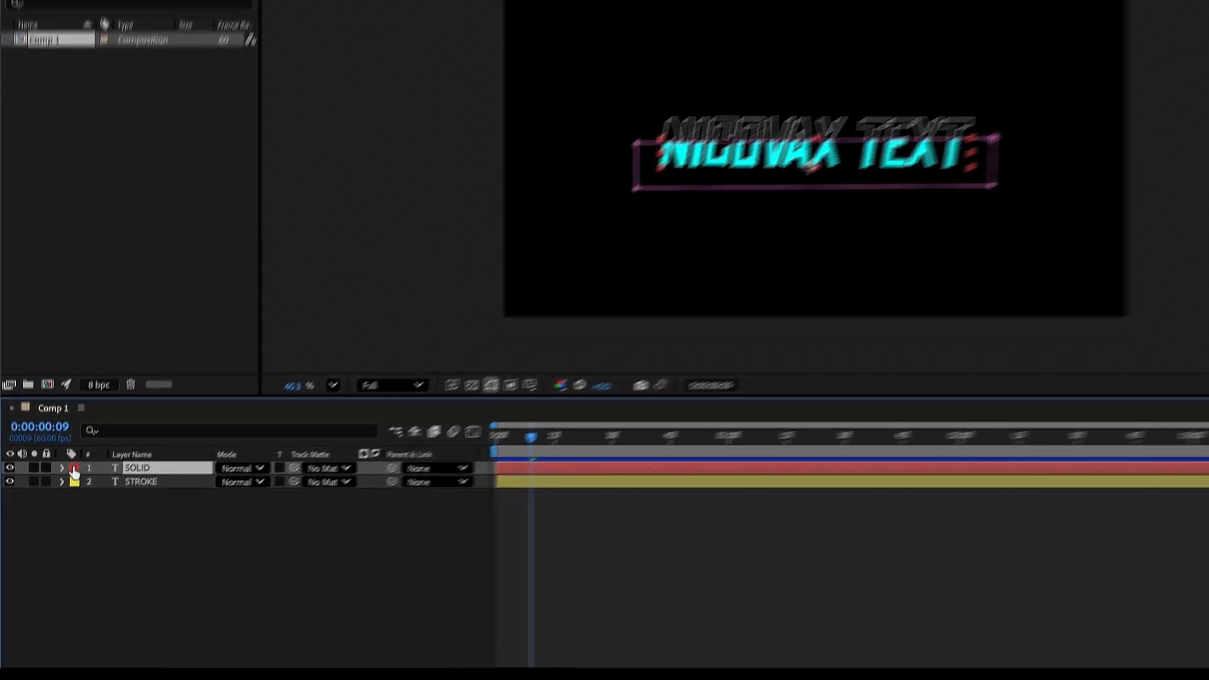
click(49, 504)
click(117, 420)
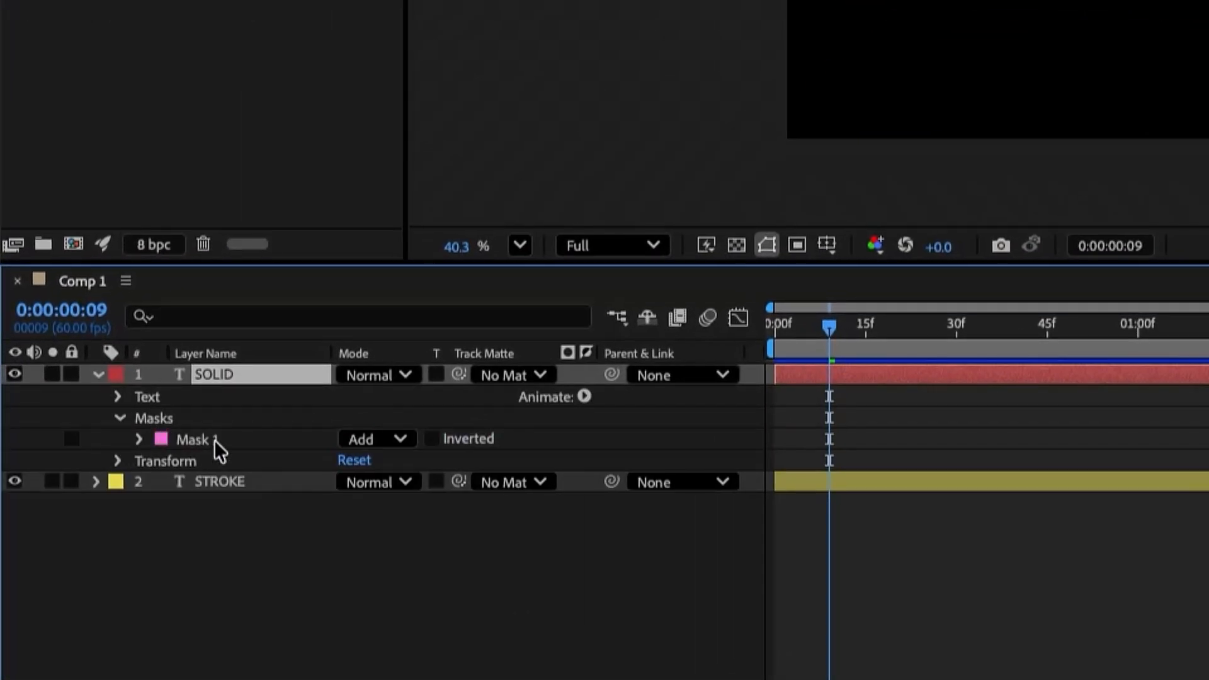
click(140, 440)
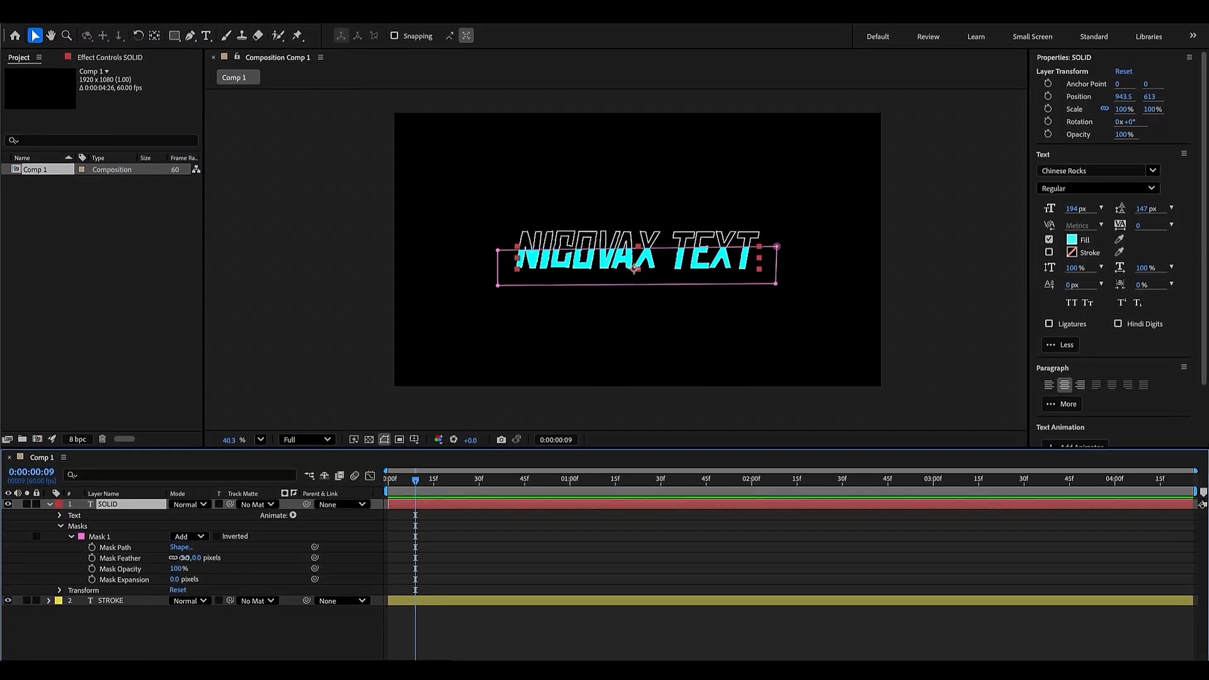
drag(371, 482, 585, 481)
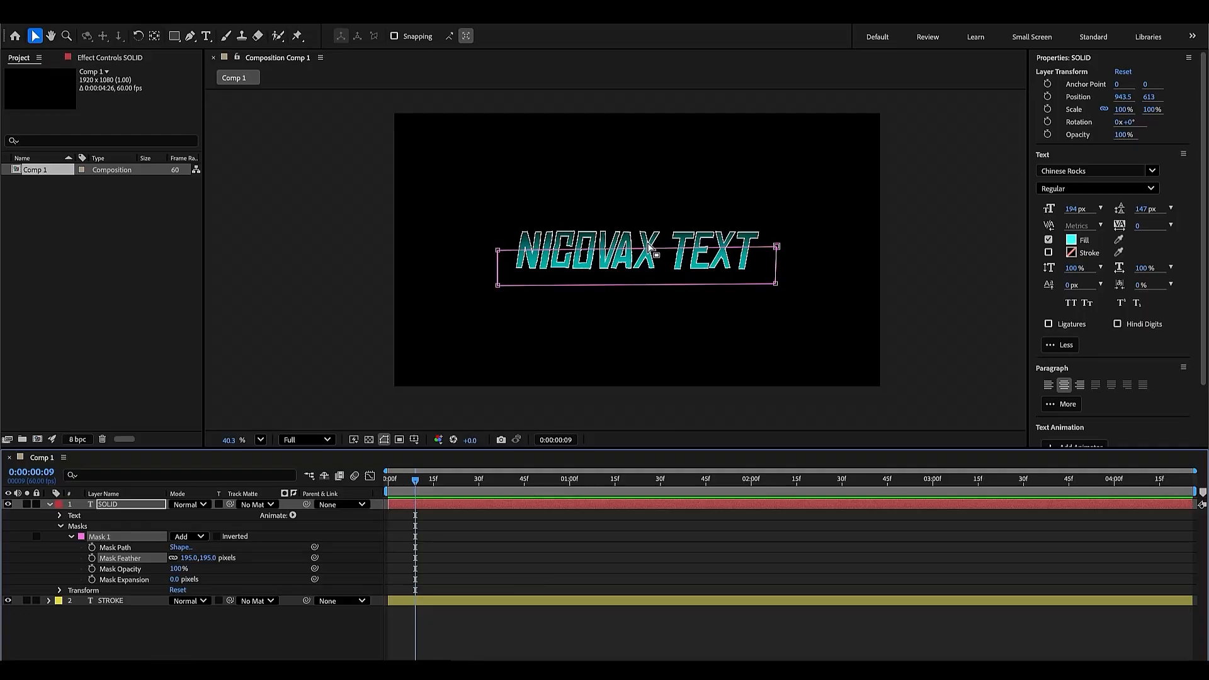
- Lower the top edge of the SOLID layer's mask slightly and deselect the layer
drag(650, 247, 644, 258)
click(652, 554)
key(s)
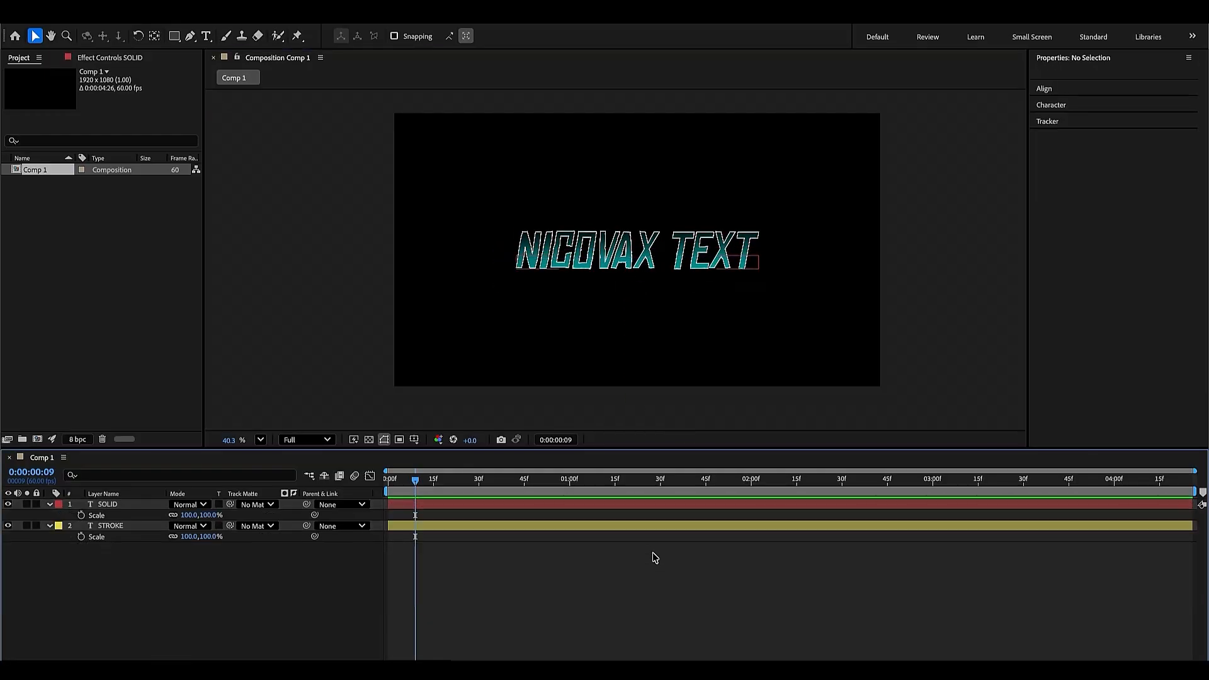
key(s)
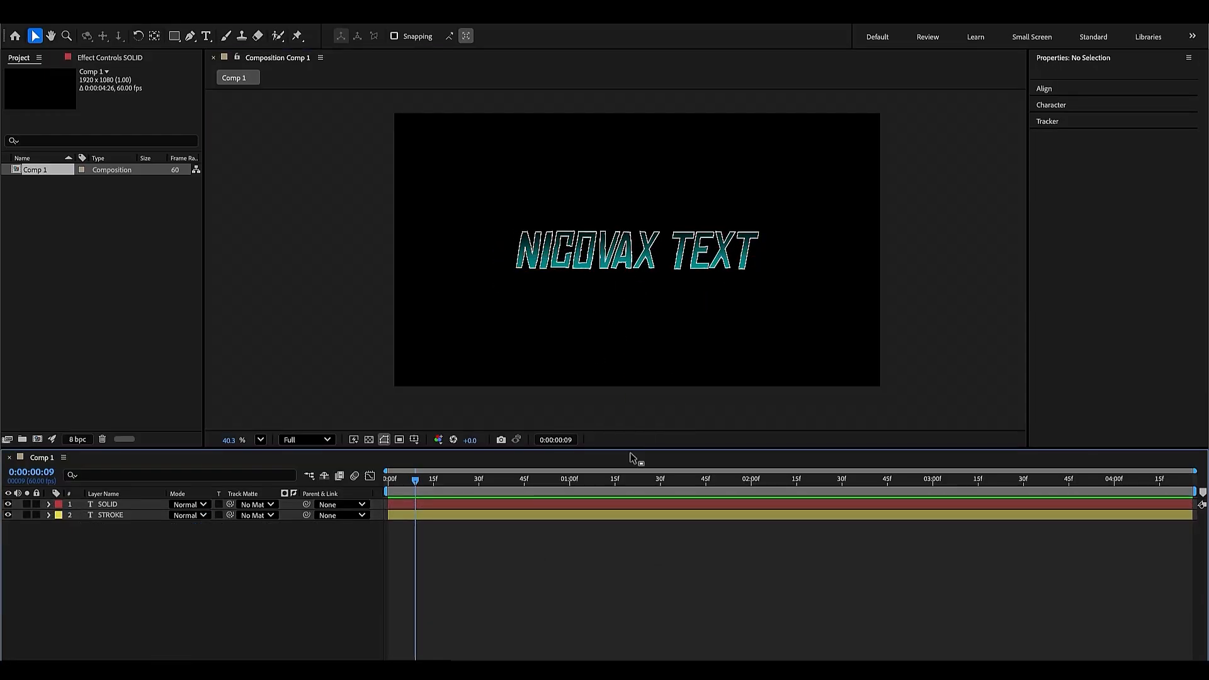
- Duplicate the SOLID layer and delete Mask 1 from the new copy
click(489, 504)
key(ctrl+d)
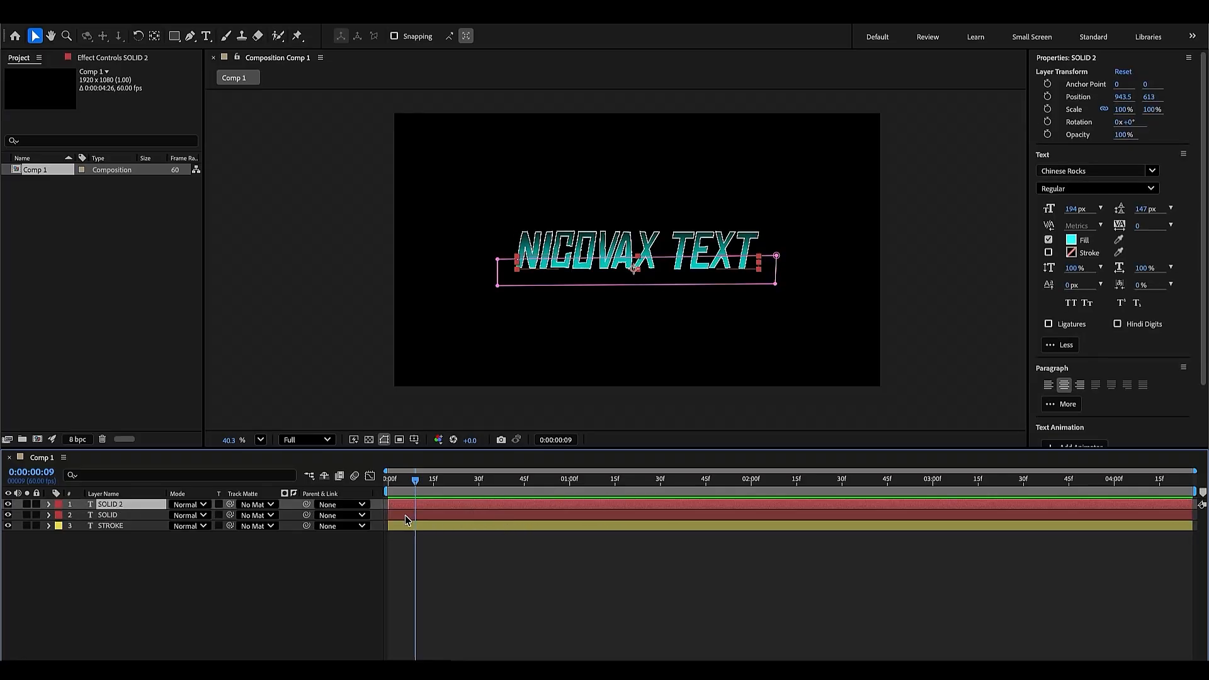
key(m)
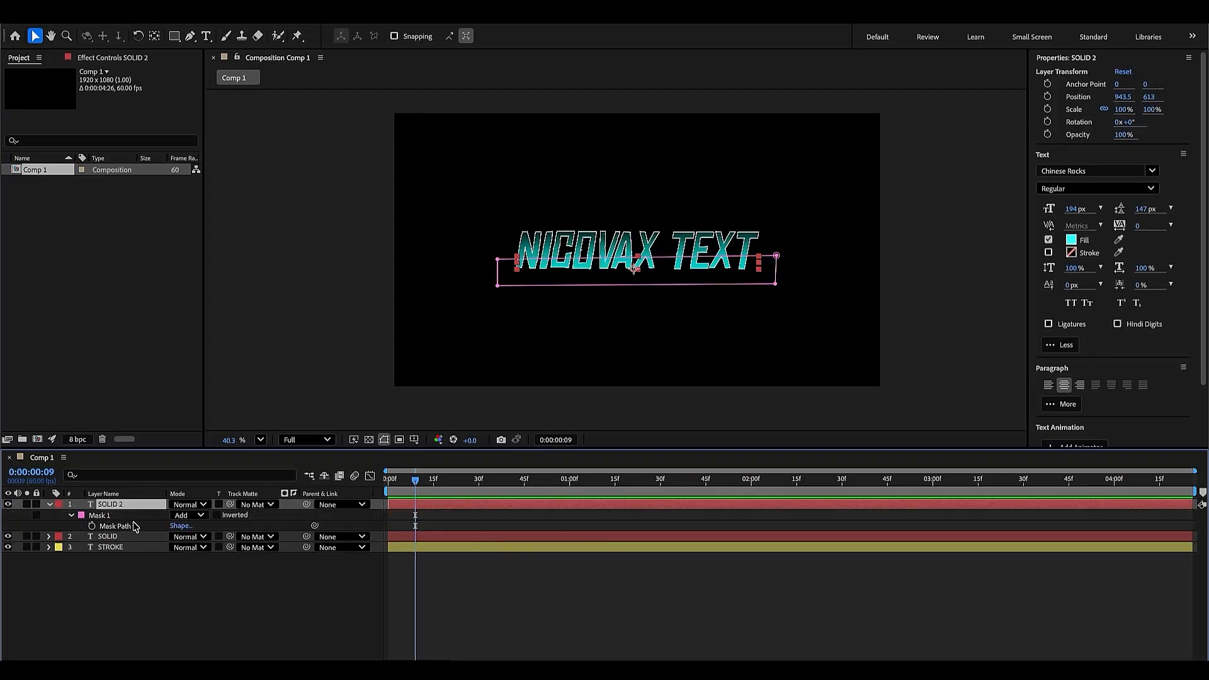
click(107, 515)
key(Delete)
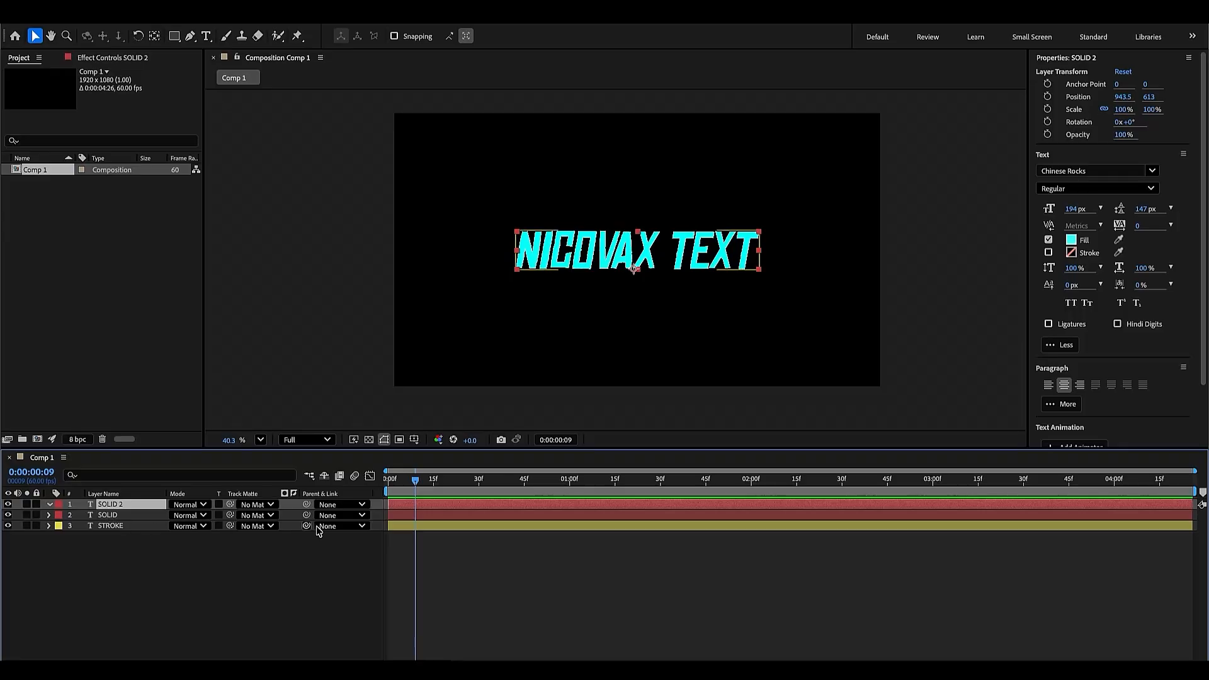
click(483, 535)
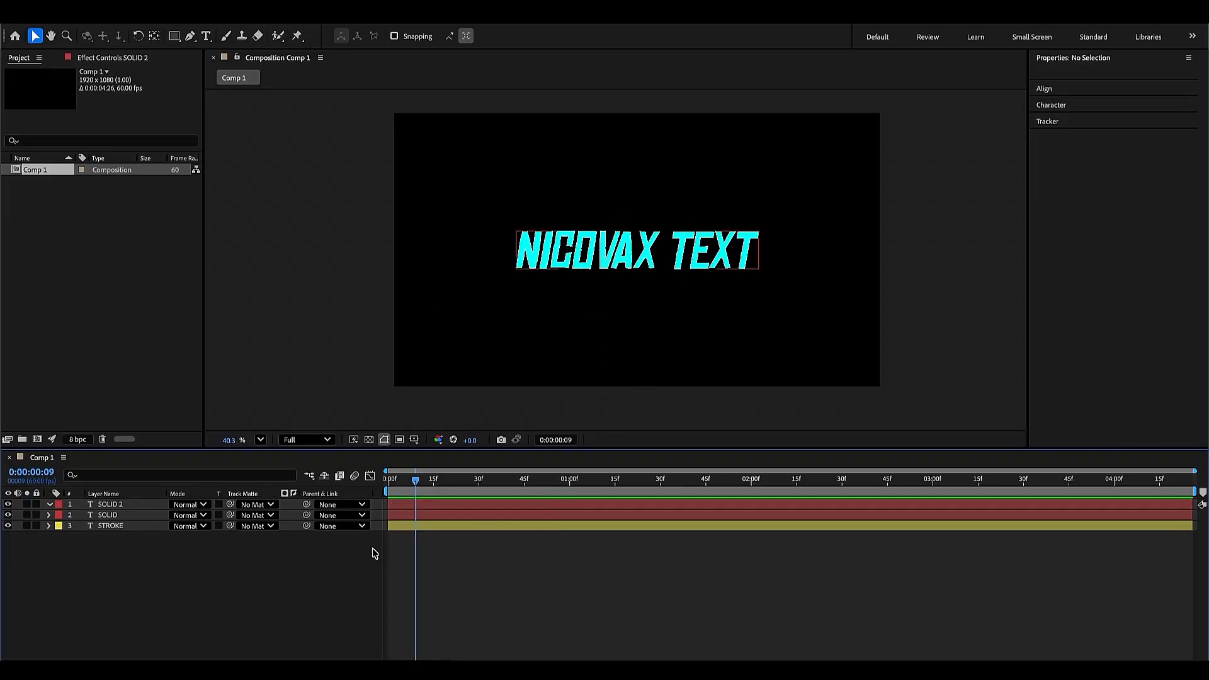
- Draw a narrow, tall rectangular mask on the SOLID 2 layer in the empty area before the first letter
click(426, 507)
click(174, 36)
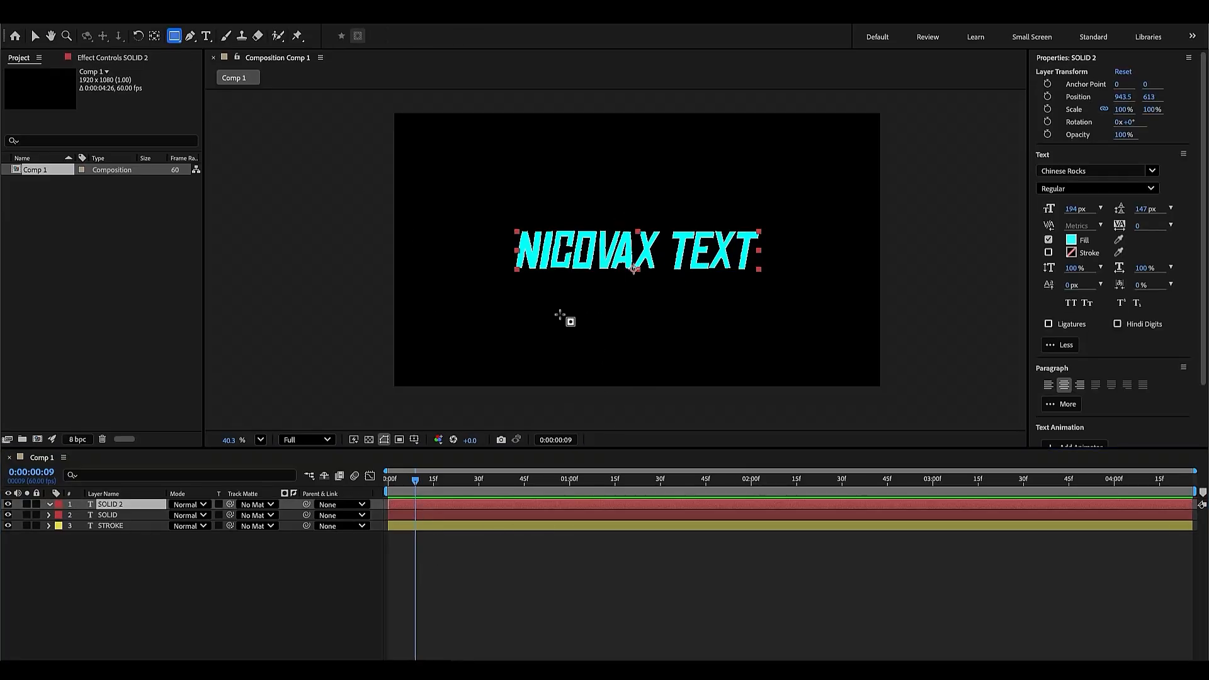
drag(428, 210, 471, 299)
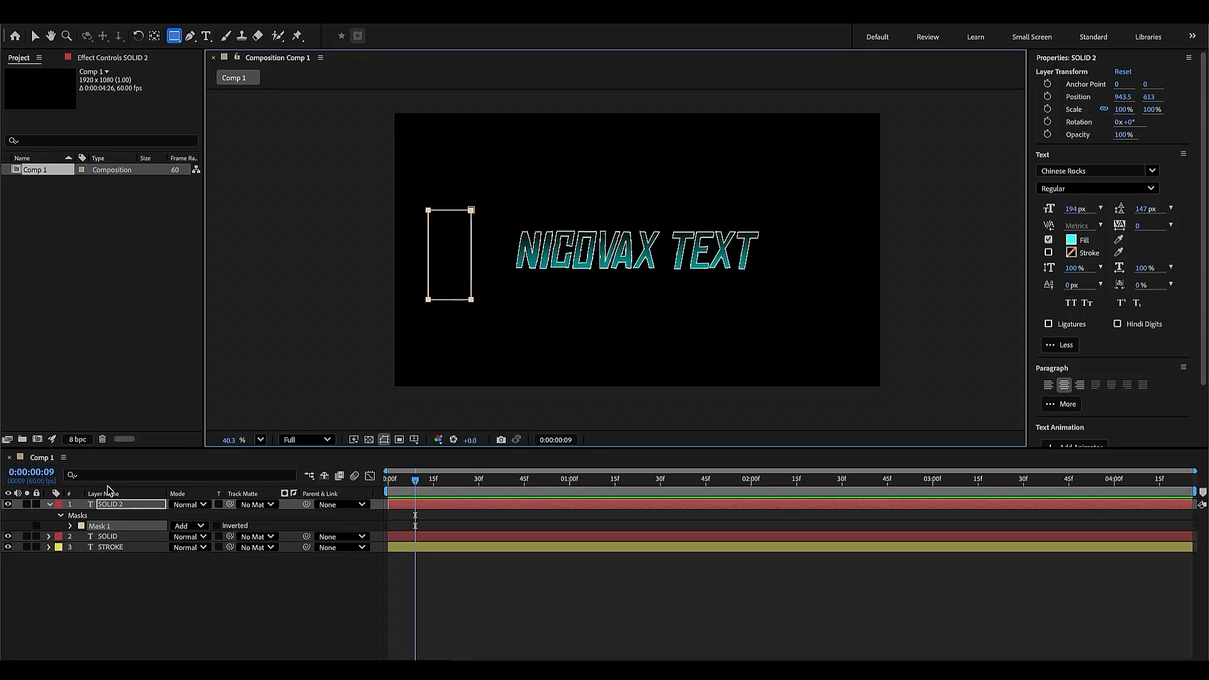
- Enable Mask Path keyframing for Mask 1 on SOLID 2 and move its keyframe to the start of the composition
click(69, 525)
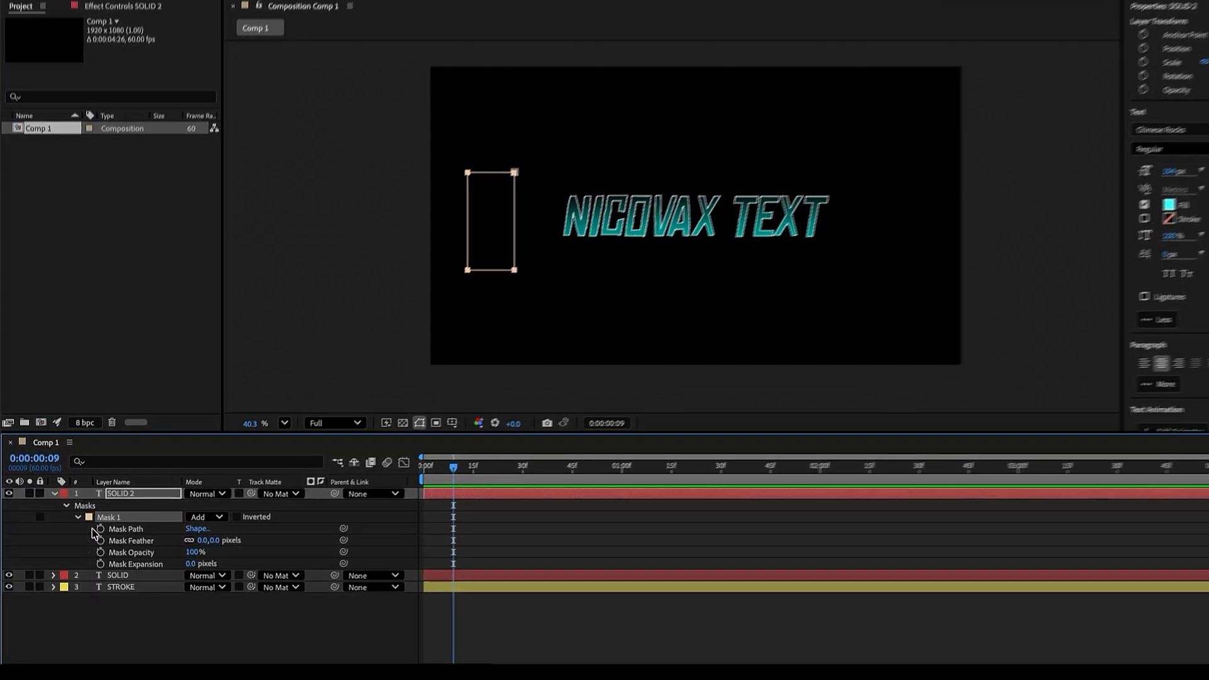
click(91, 536)
click(733, 424)
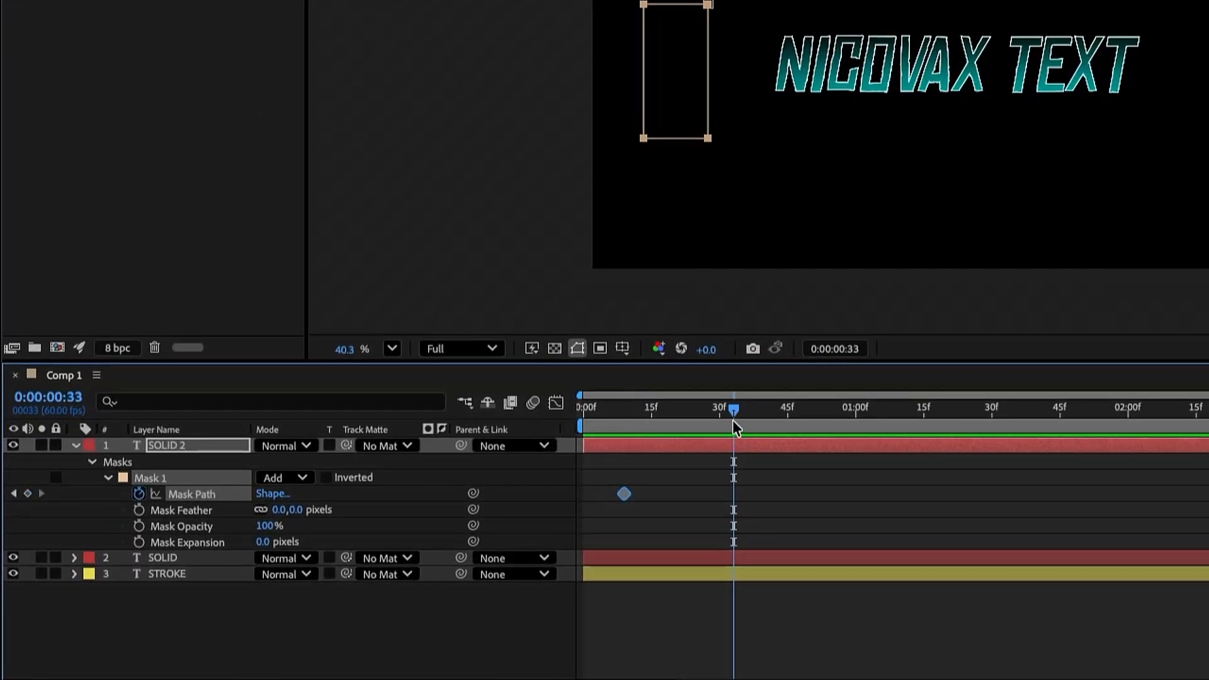
drag(621, 495, 588, 505)
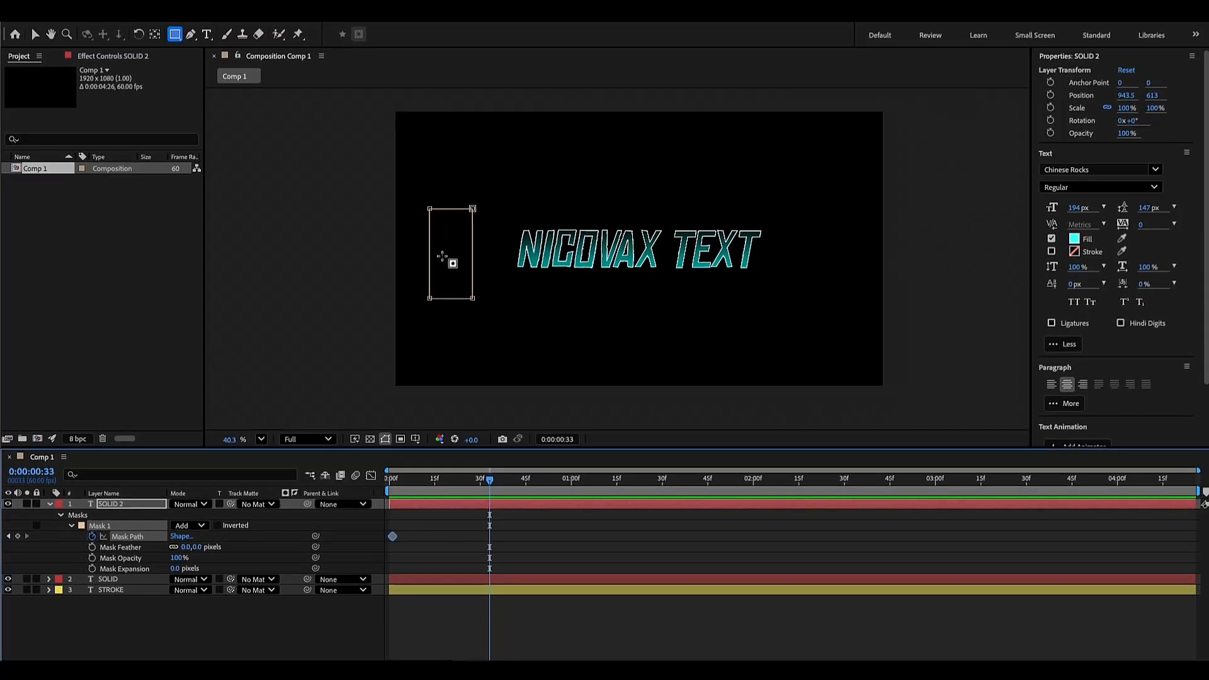
- At 0:00:00:33, move both vertical edges of the SOLID 2 mask past the last letter of the text
key(v)
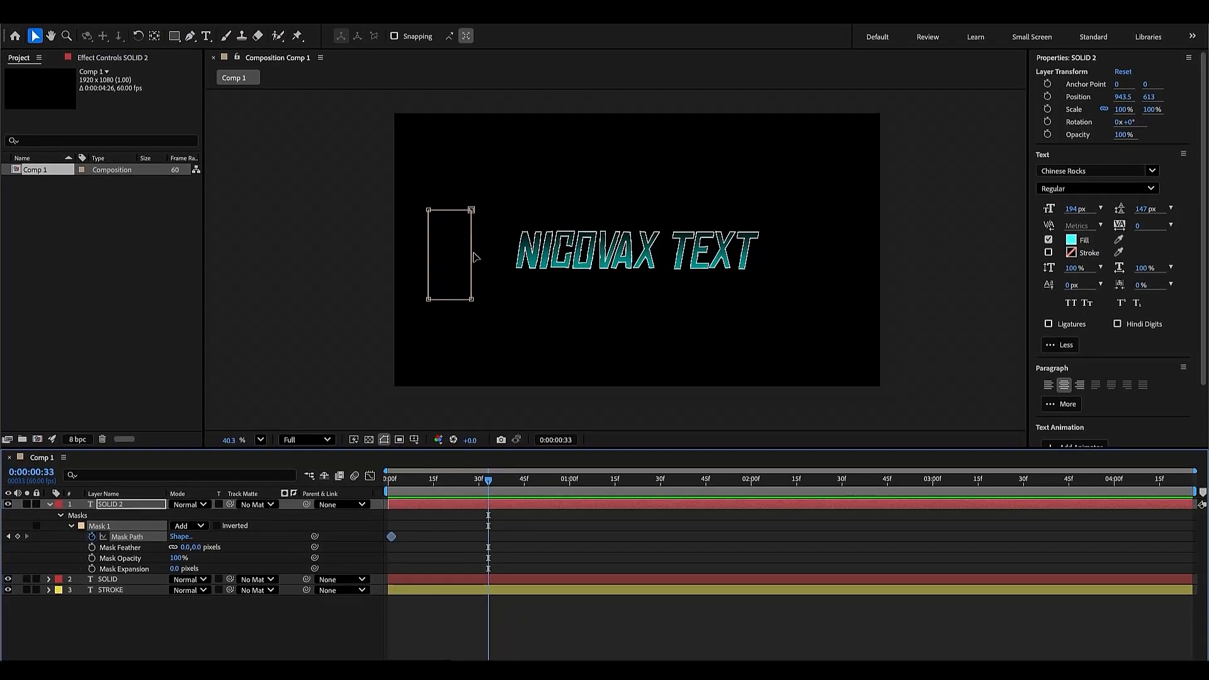
drag(475, 257, 786, 257)
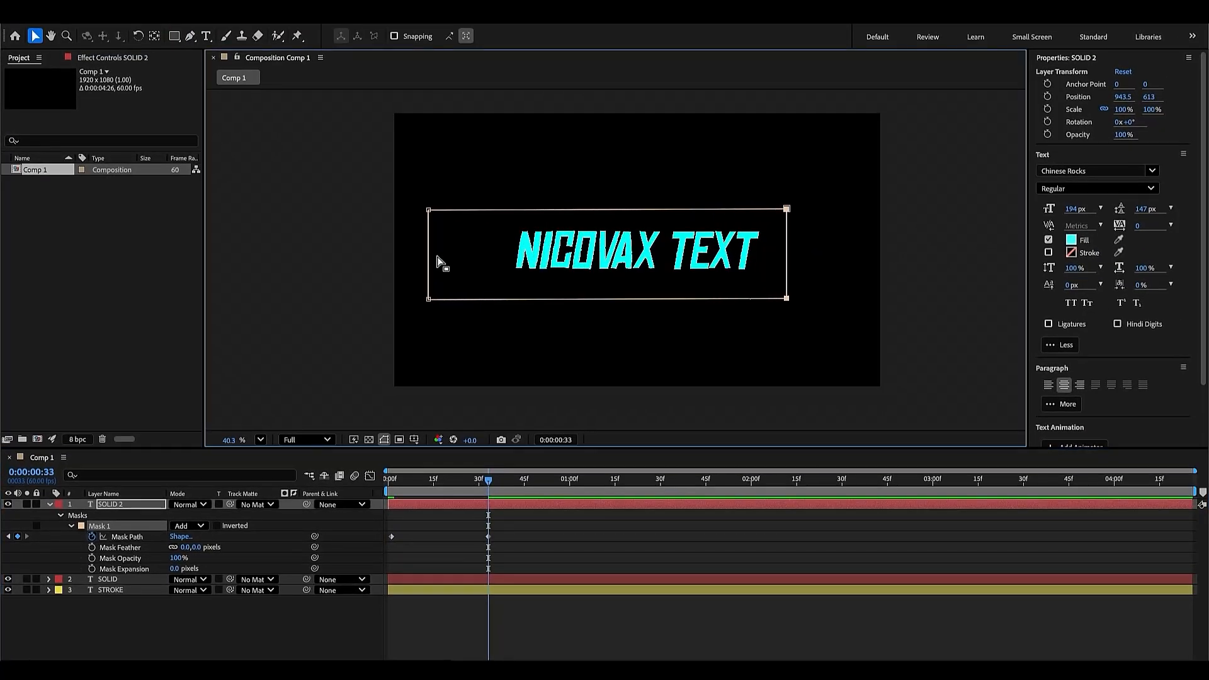
drag(432, 257, 787, 257)
- Scrub through the mask sweep and set the Mask Feather of SOLID 2's Mask 1 to 90 pixels
drag(434, 480, 489, 510)
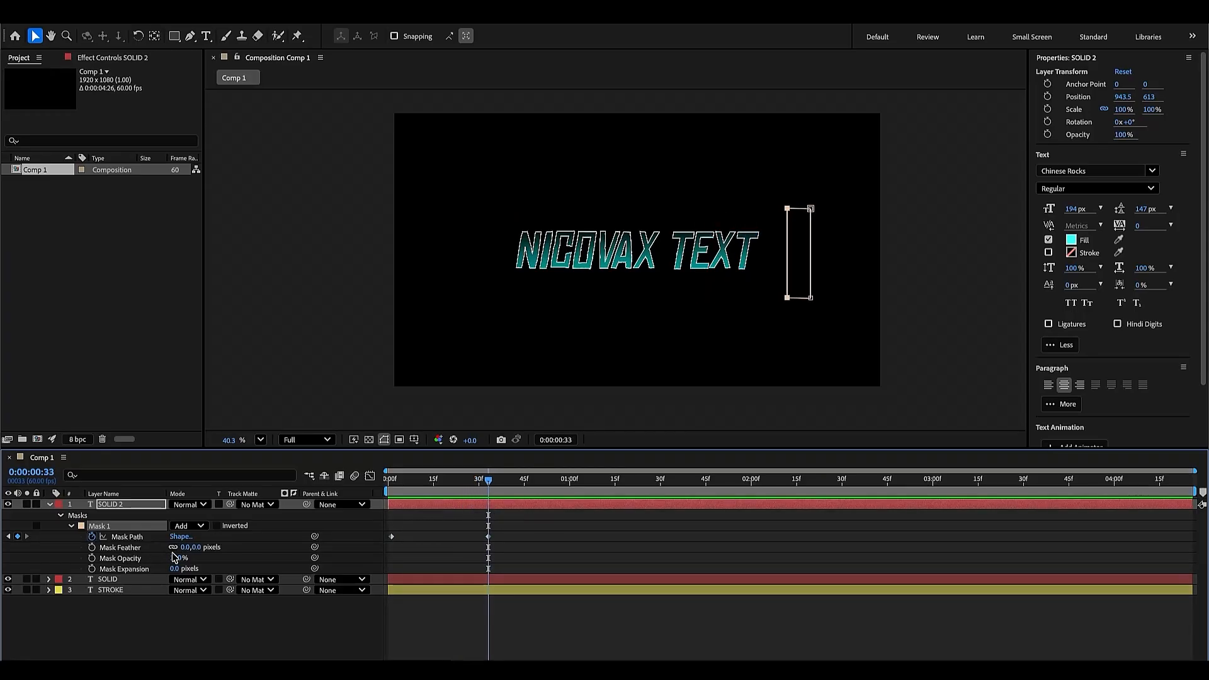
drag(441, 495, 446, 495)
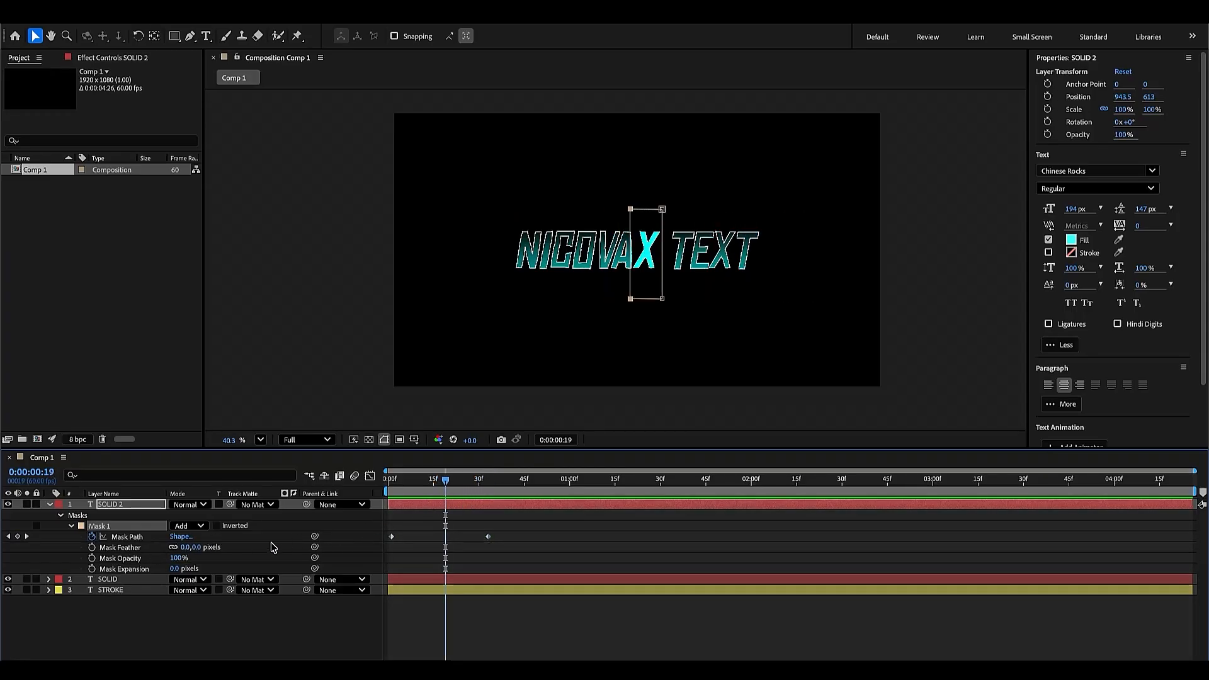
click(187, 548)
text(90)
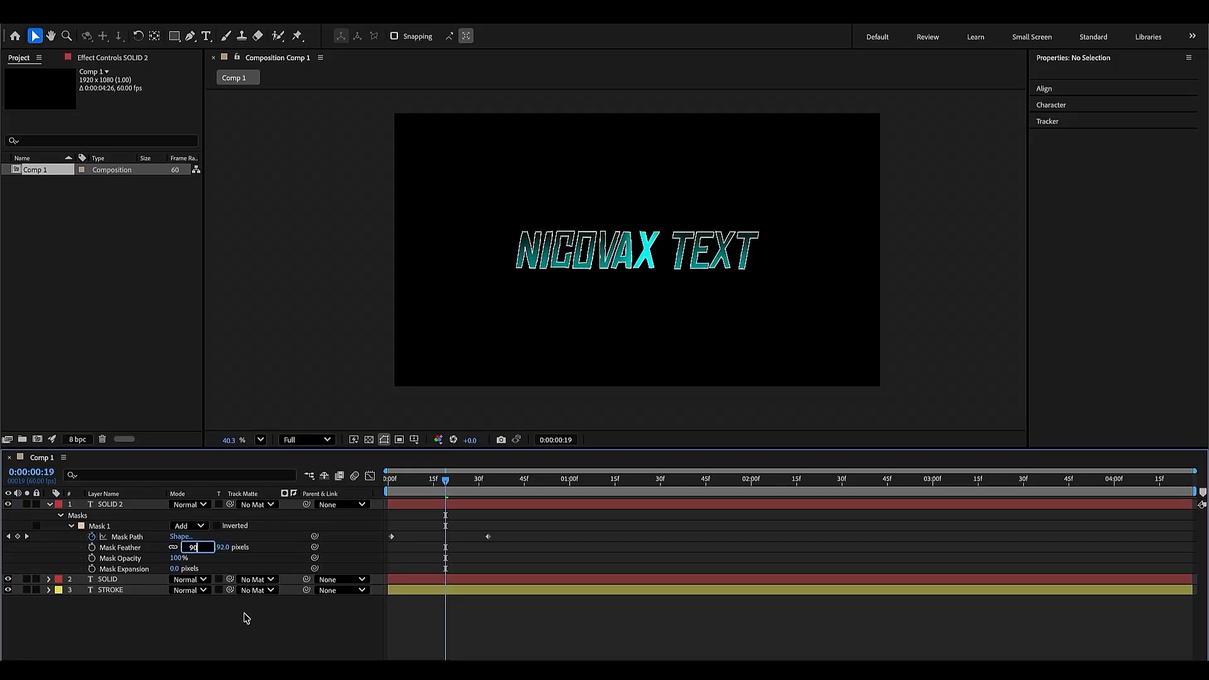
key(Return)
- Collapse the layer properties and preview the mask sweep animation from the first frame
mouse_move(395, 491)
mouse_down()
mouse_move(501, 491)
mouse_move(384, 484)
mouse_up()
key(u)
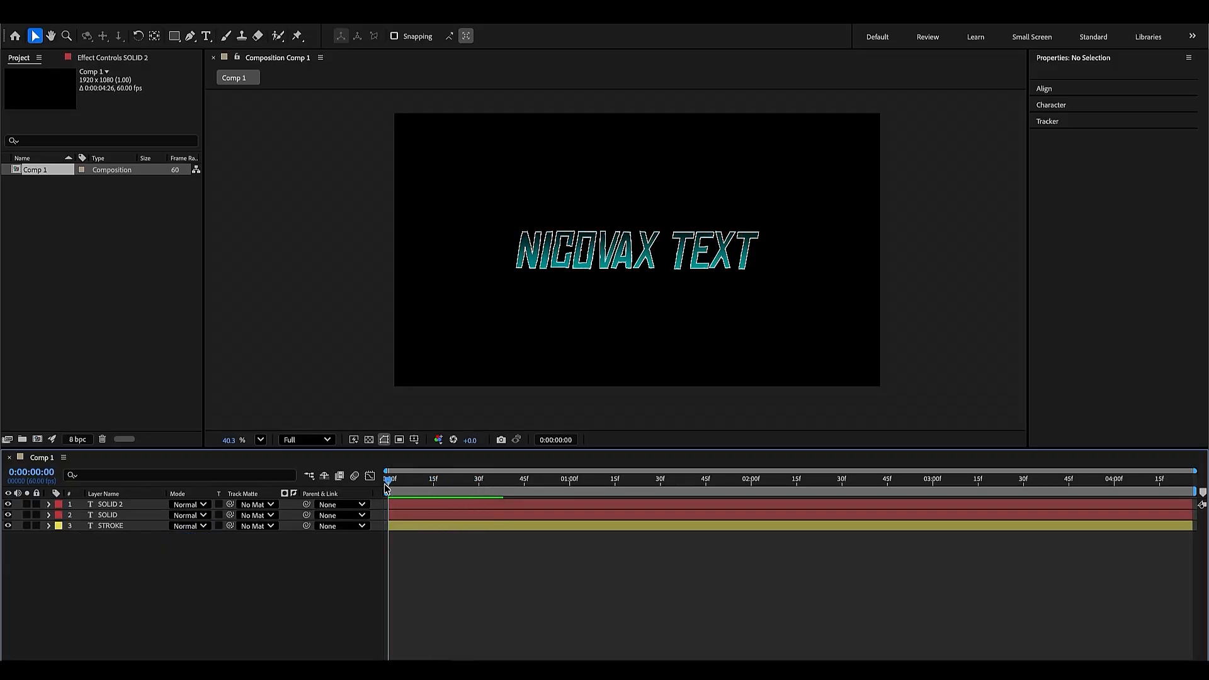
key(space)
key(space)
- Apply the Deep Glow effect to the SOLID 2 layer
click(521, 505)
key(ctrl+space)
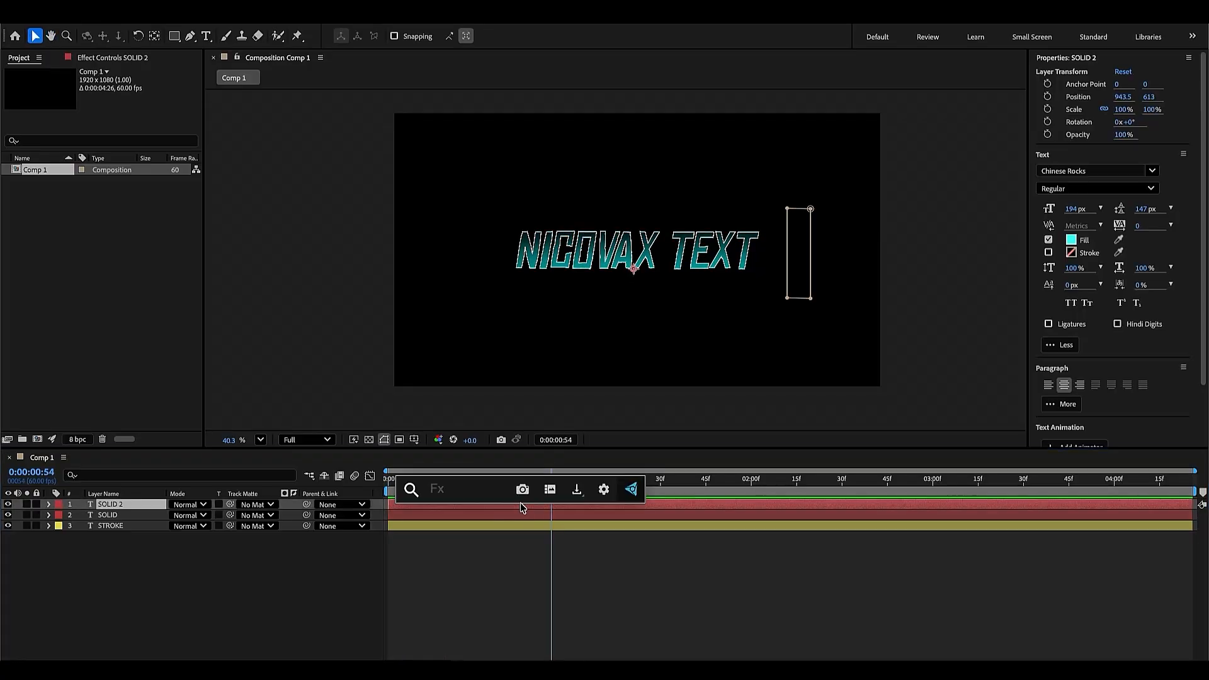
text(de)
click(485, 522)
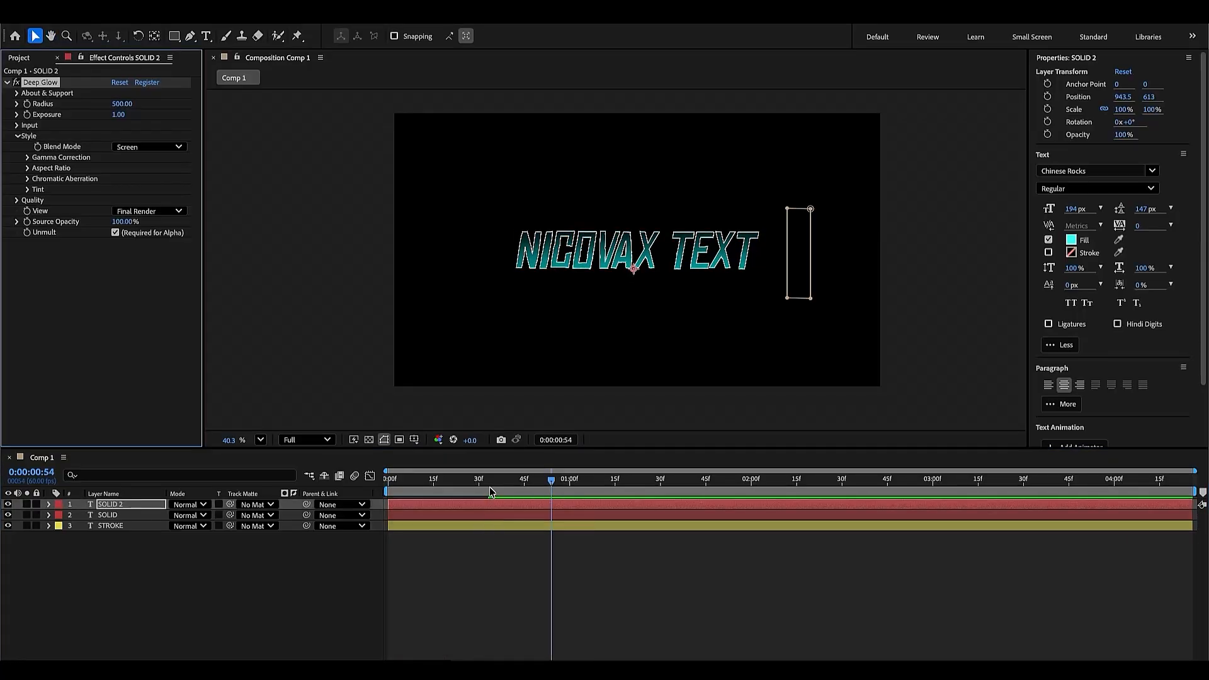
- Return to the first frame and set the Deep Glow Exposure on SOLID 2 to 0.02
drag(489, 487, 385, 490)
click(119, 114)
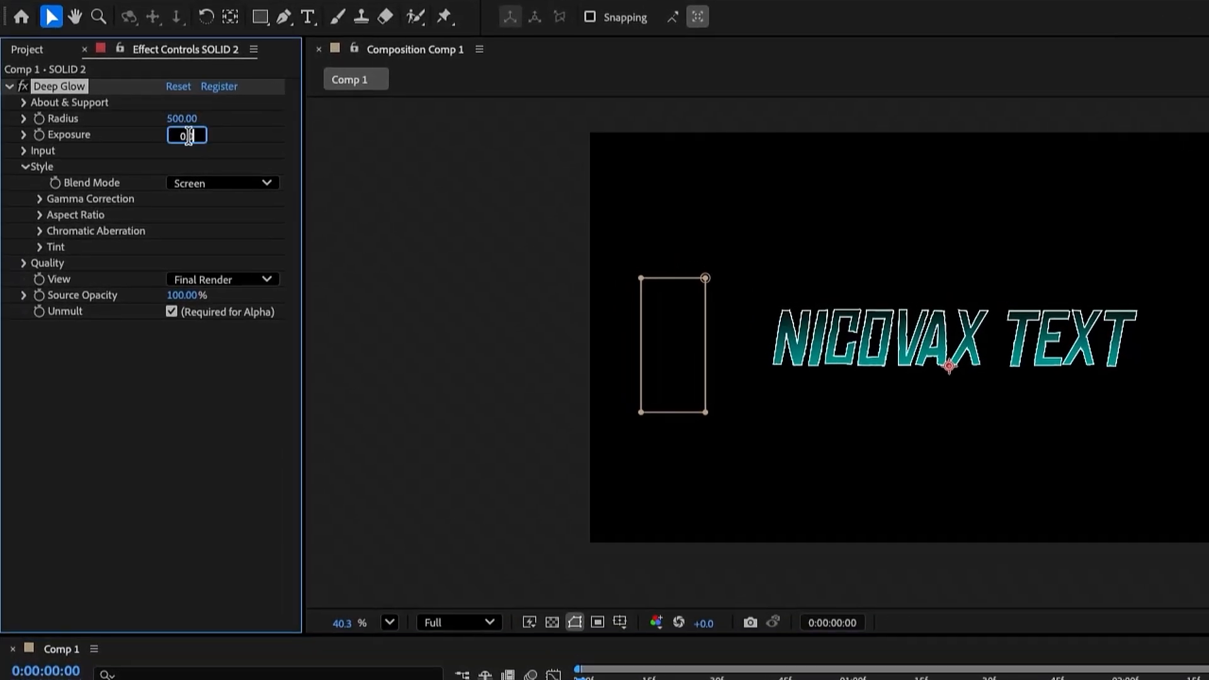
text(0.02)
key(Return)
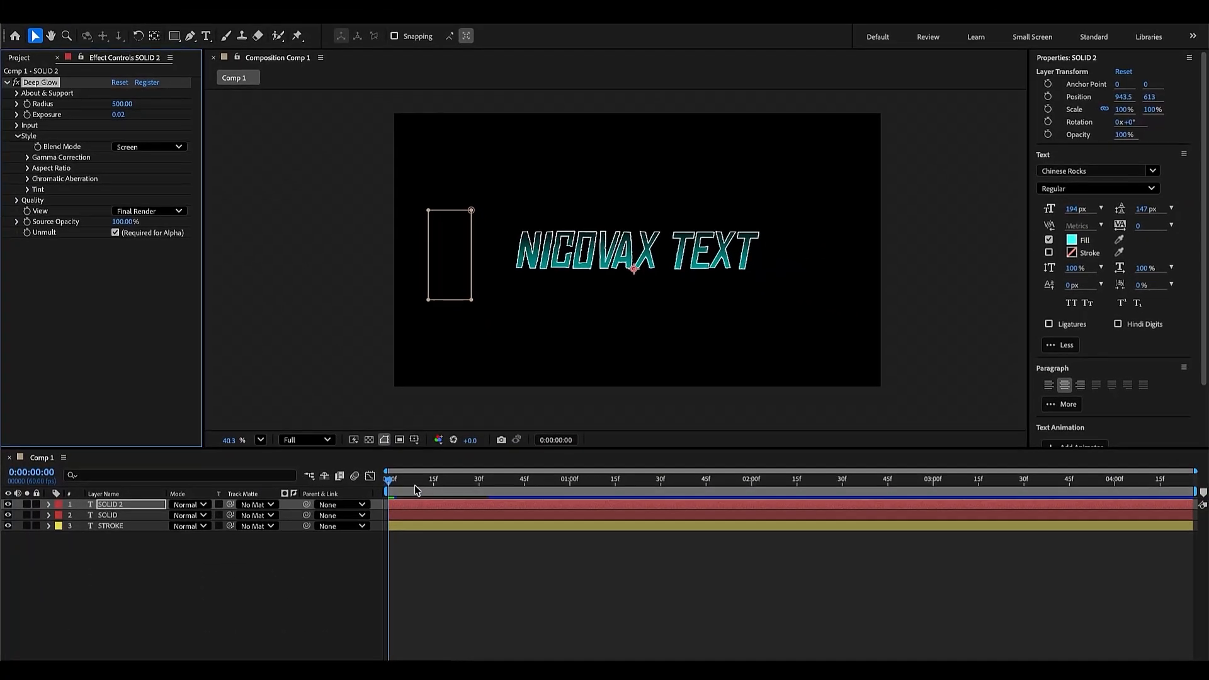
- Copy the Deep Glow effect from SOLID 2 onto the STROKE layer and preview the glow from the start
mouse_move(414, 485)
mouse_down()
mouse_move(497, 502)
mouse_move(486, 485)
mouse_move(389, 487)
mouse_move(496, 494)
mouse_move(389, 482)
mouse_up()
click(496, 511)
click(564, 561)
click(515, 528)
key(ctrl+v)
key(space)
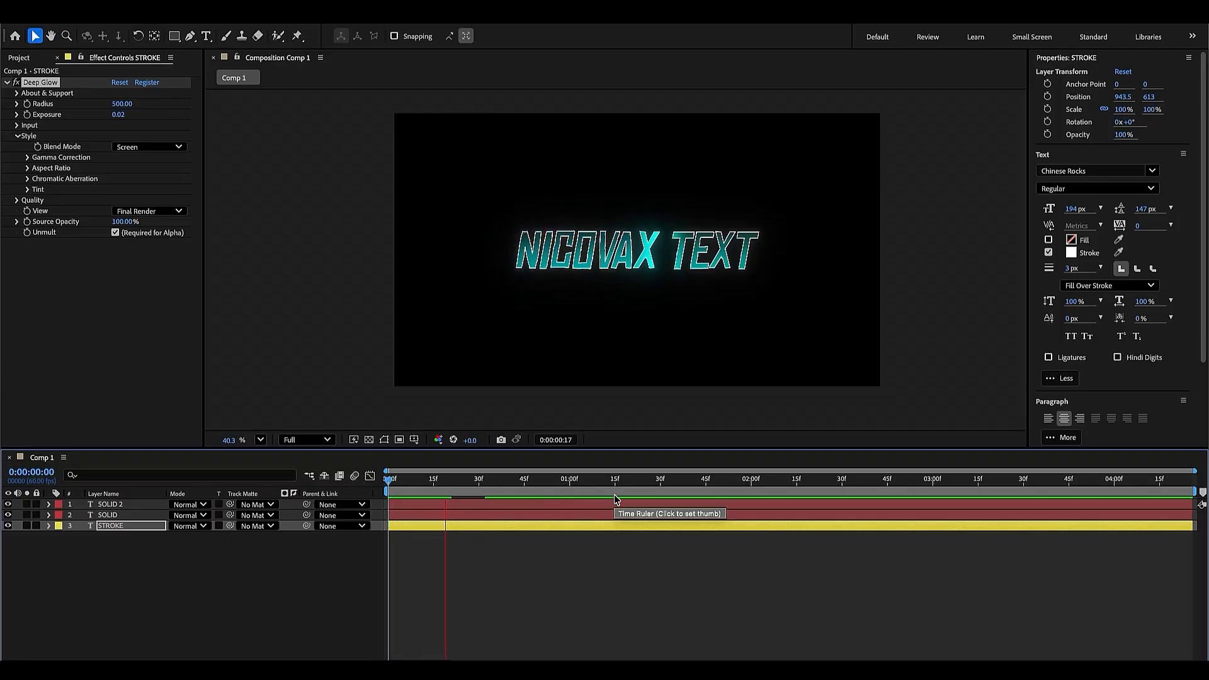
click(436, 539)
- Add a Tracking text animator to the STROKE layer
click(396, 528)
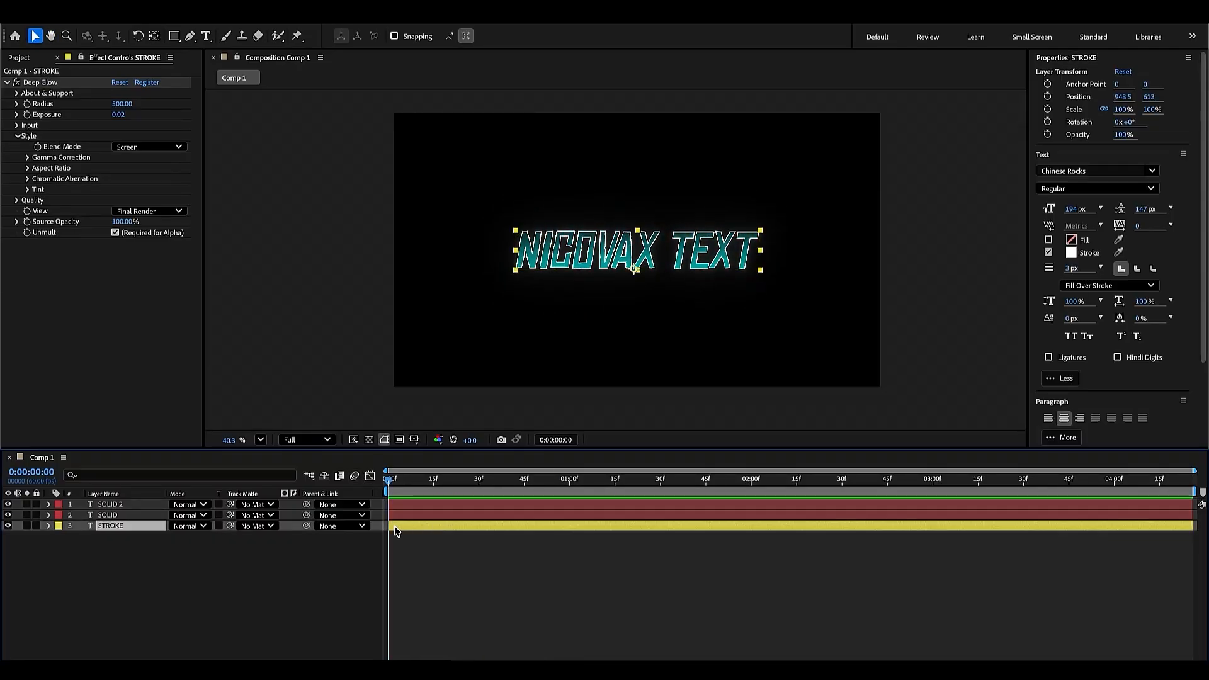
click(49, 525)
click(294, 536)
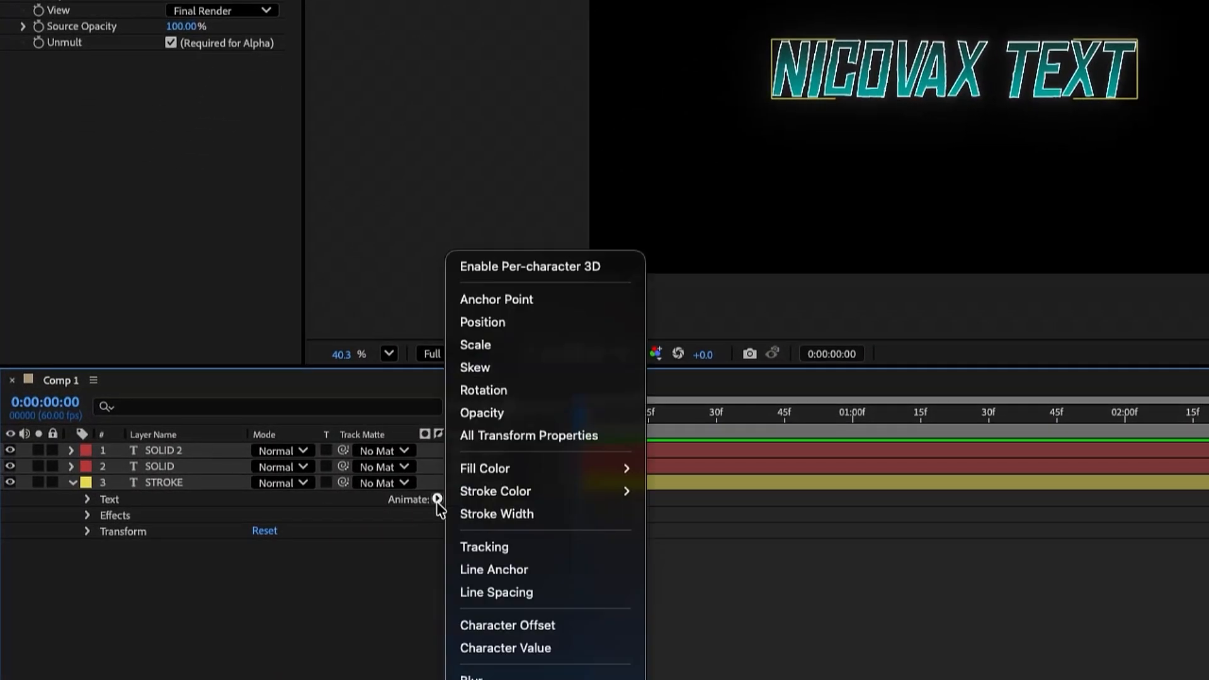
click(466, 546)
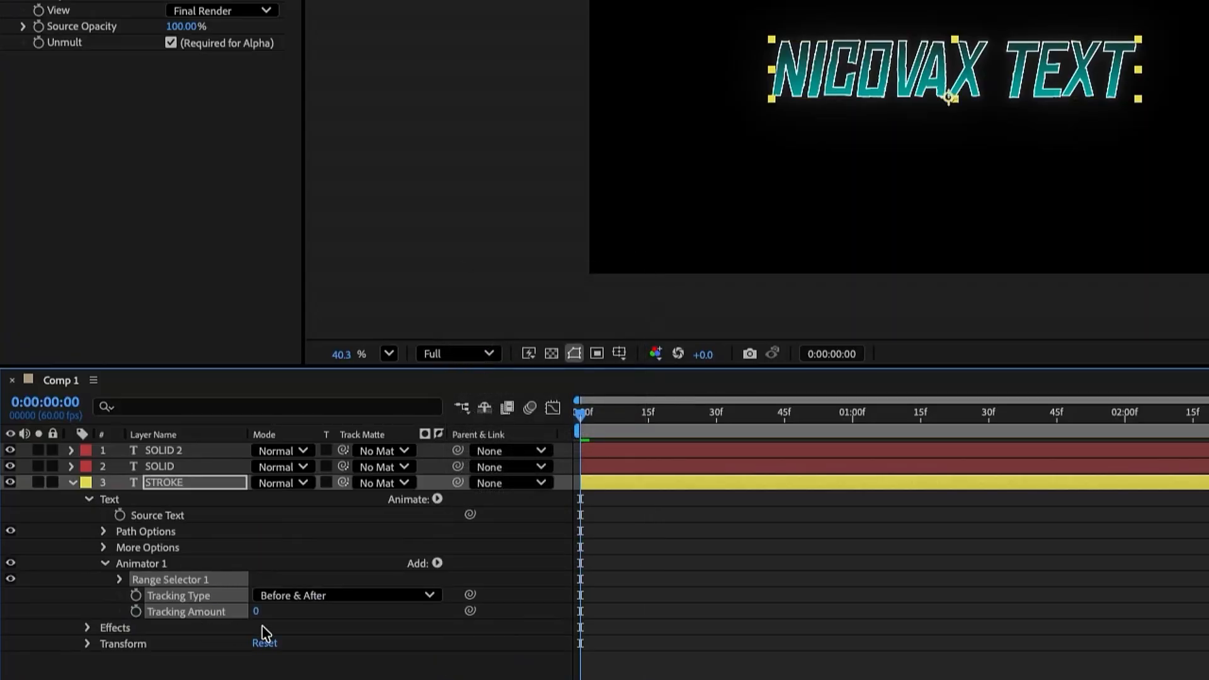
- Keyframe the STROKE layer's Tracking Amount at the first frame, show only keyframed properties, and remove the Tracking Type keyframe
click(136, 611)
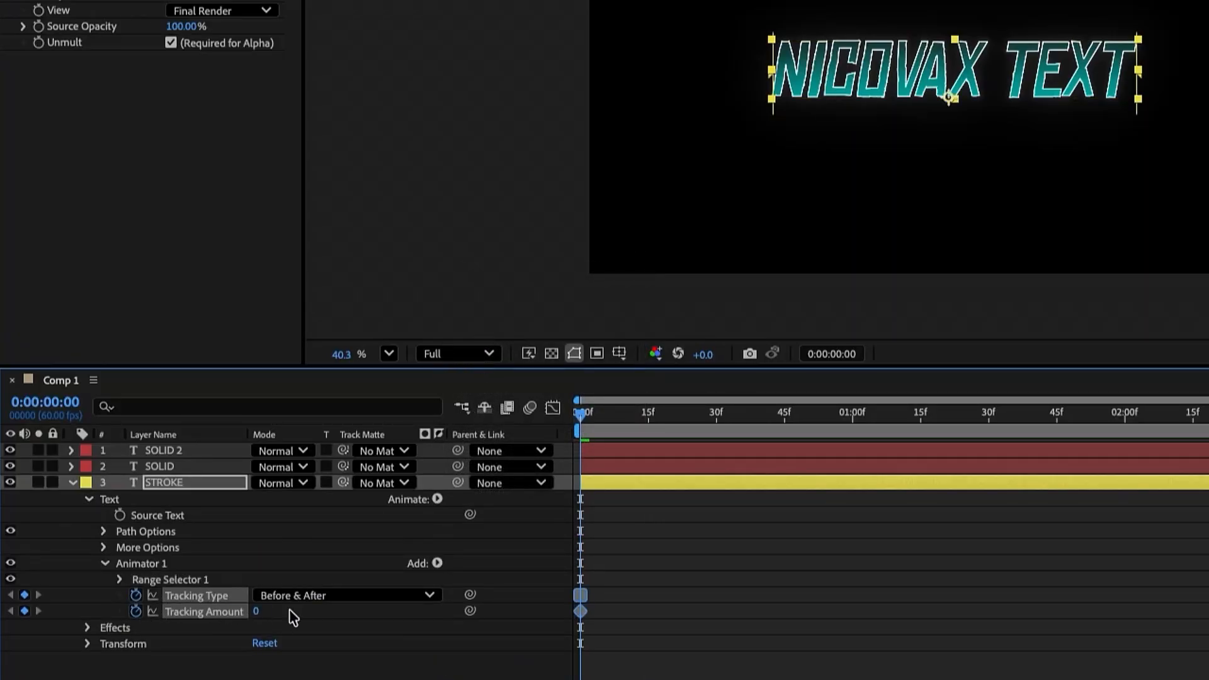
key(u)
click(597, 597)
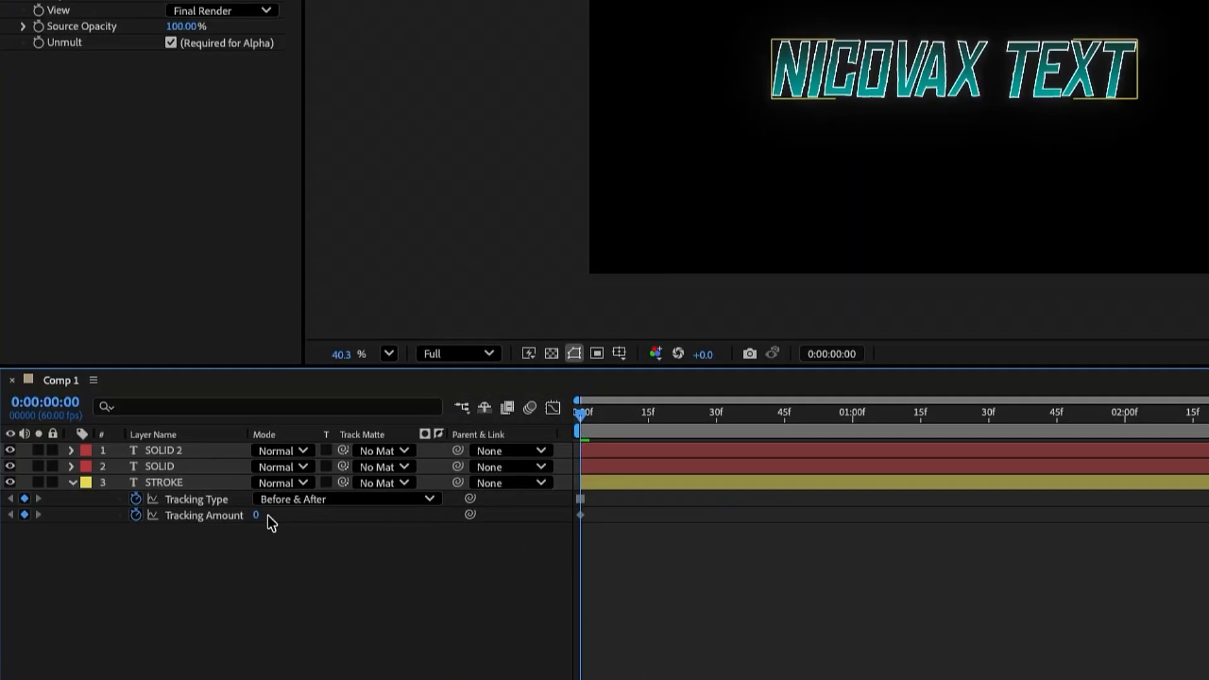
click(136, 499)
click(315, 579)
- Move the Tracking Amount keyframe just past the 45-frame mark and set Tracking Amount to 50 at frame 0
drag(581, 515, 633, 516)
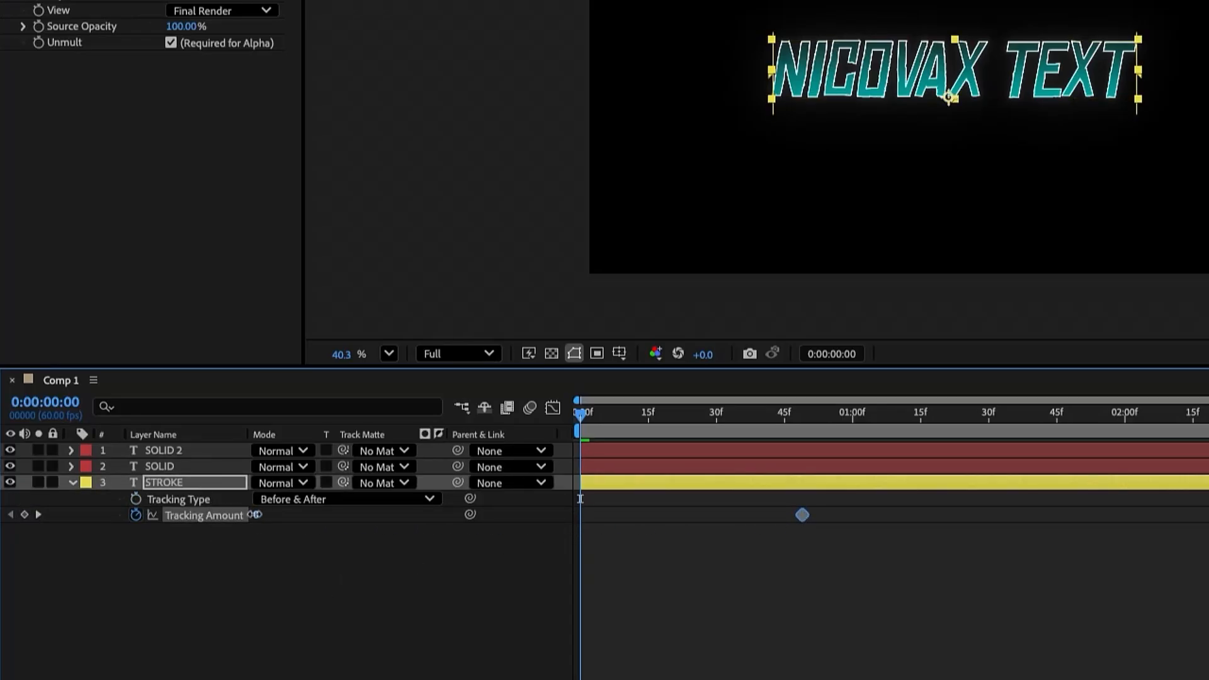
text(50)
click(329, 561)
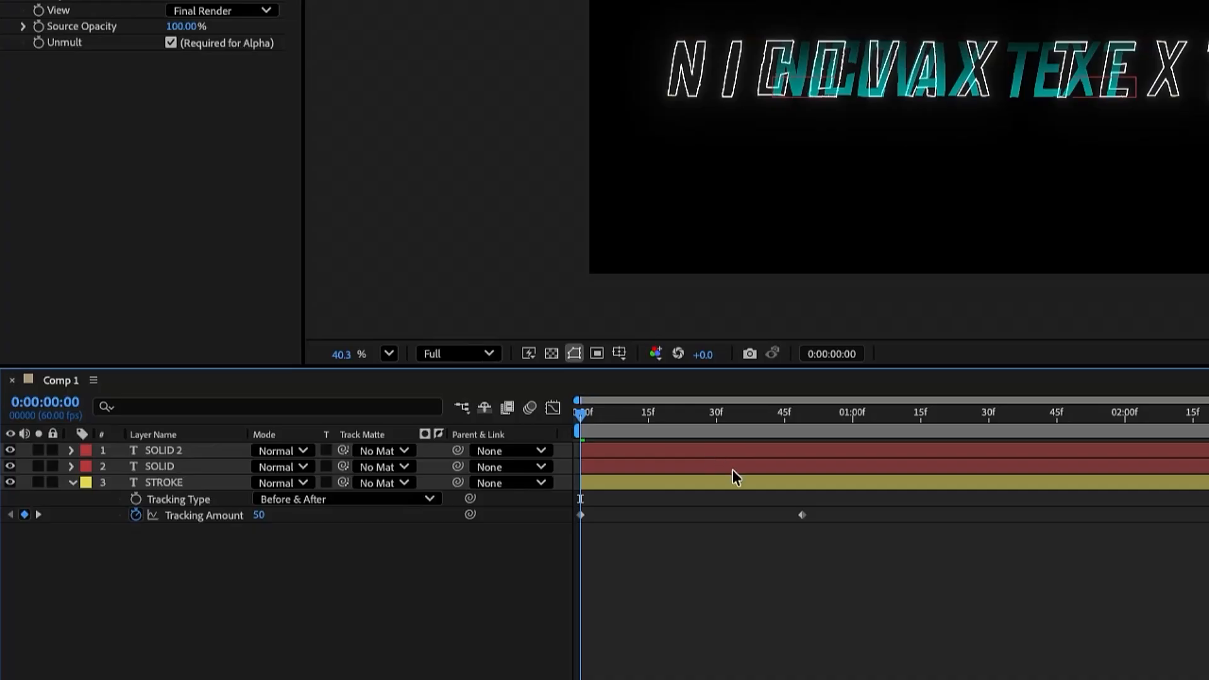
- Easy ease both STROKE Tracking Amount keyframes and shape the speed graph to peak early, with about 18% influence on the first keyframe
drag(826, 511, 552, 534)
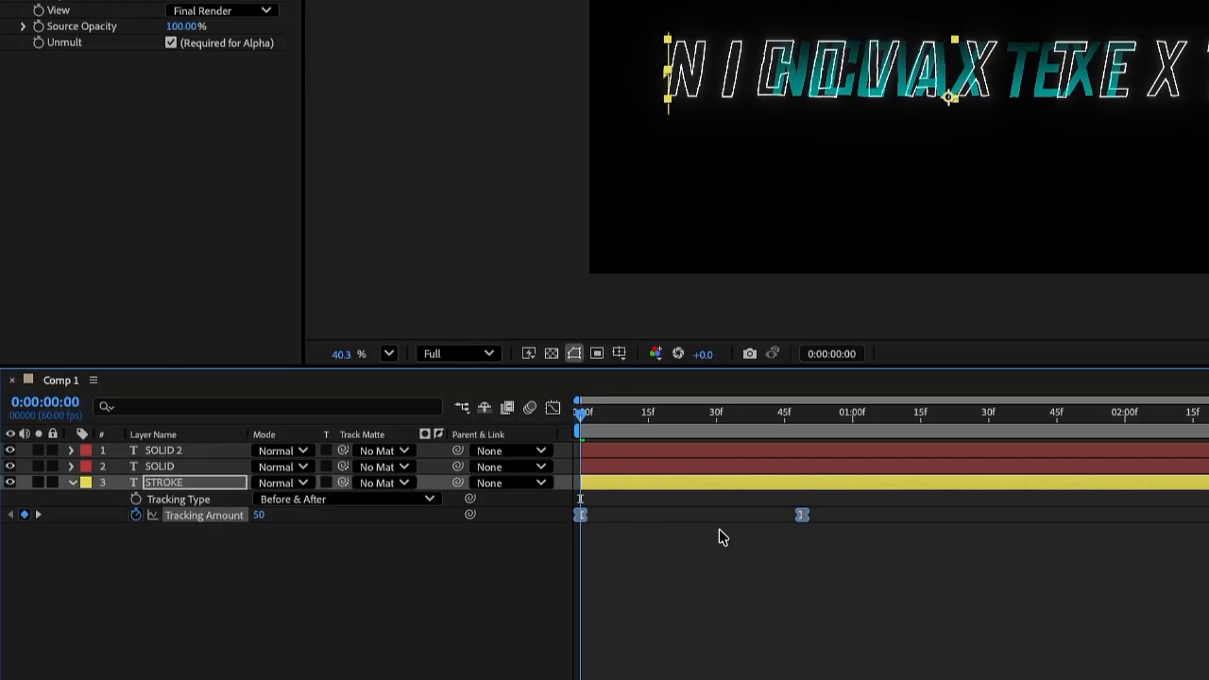
click(553, 408)
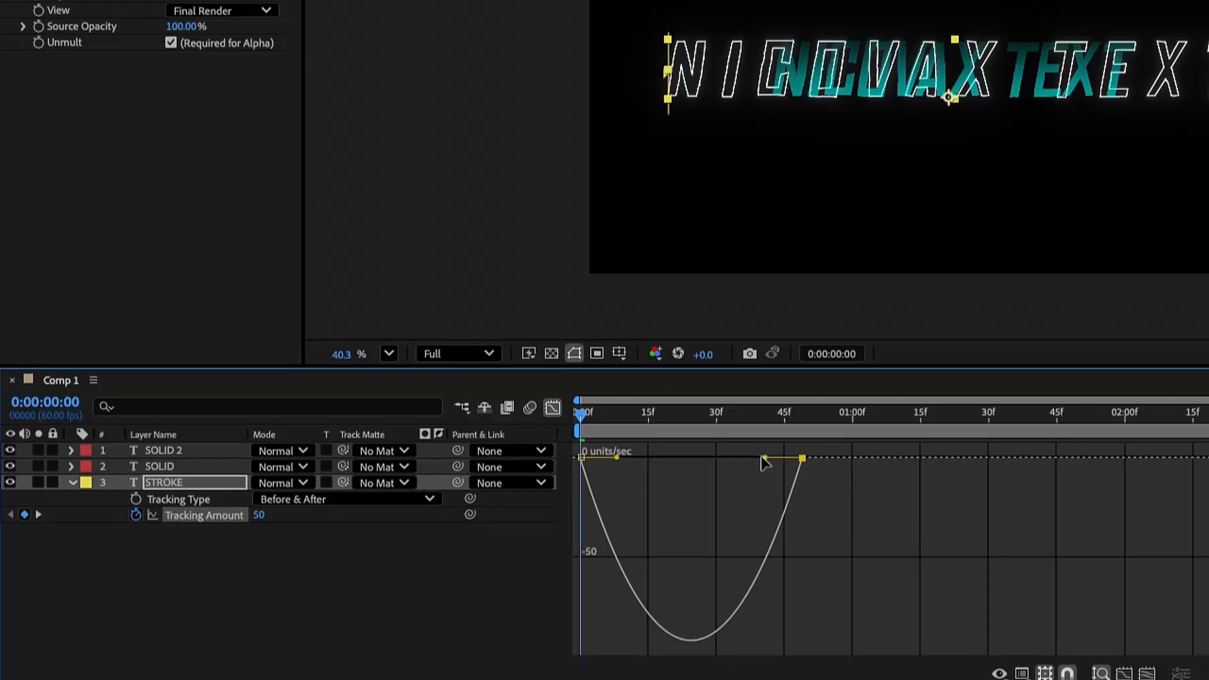
drag(762, 457, 693, 457)
drag(620, 458, 600, 459)
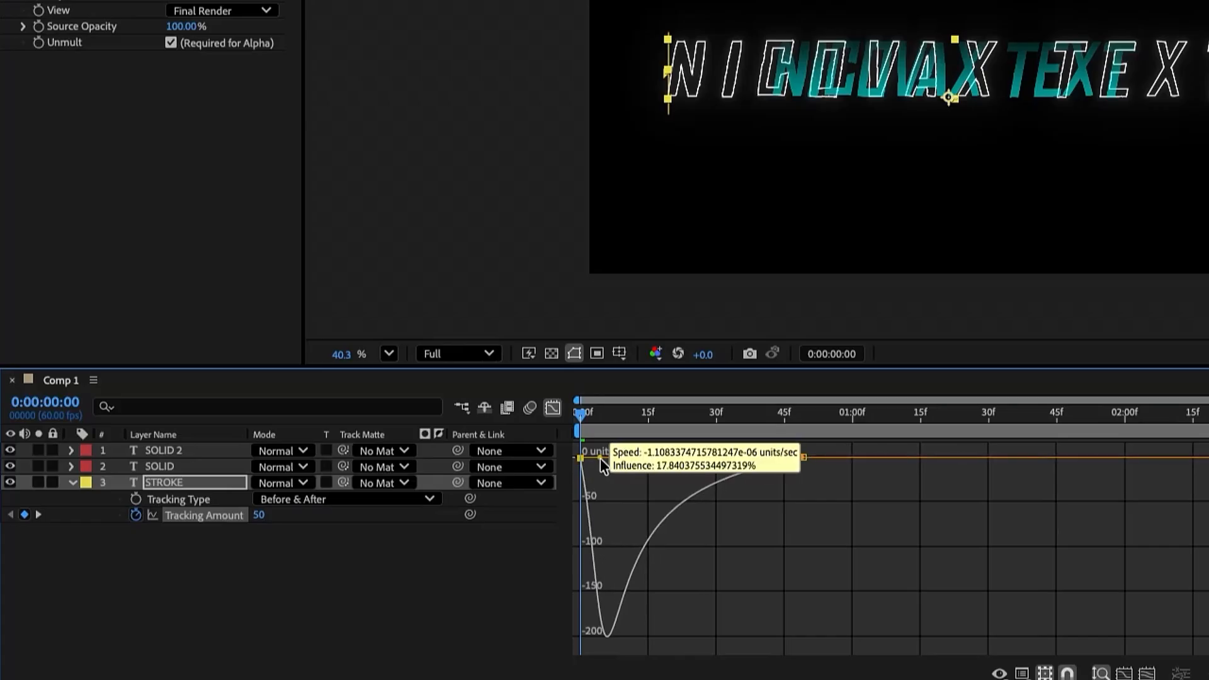
click(552, 407)
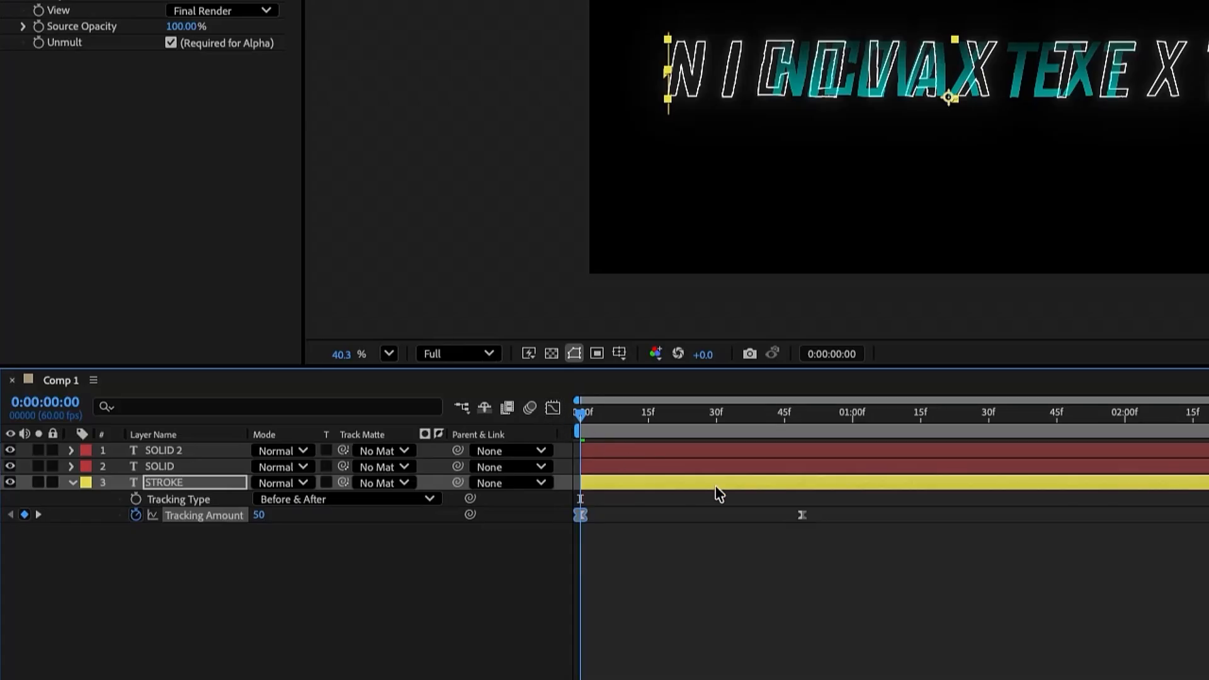
- Paste the STROKE layer's Tracking Amount keyframes onto the SOLID and SOLID 2 layers at the first frame
click(584, 468)
key(ctrl+v)
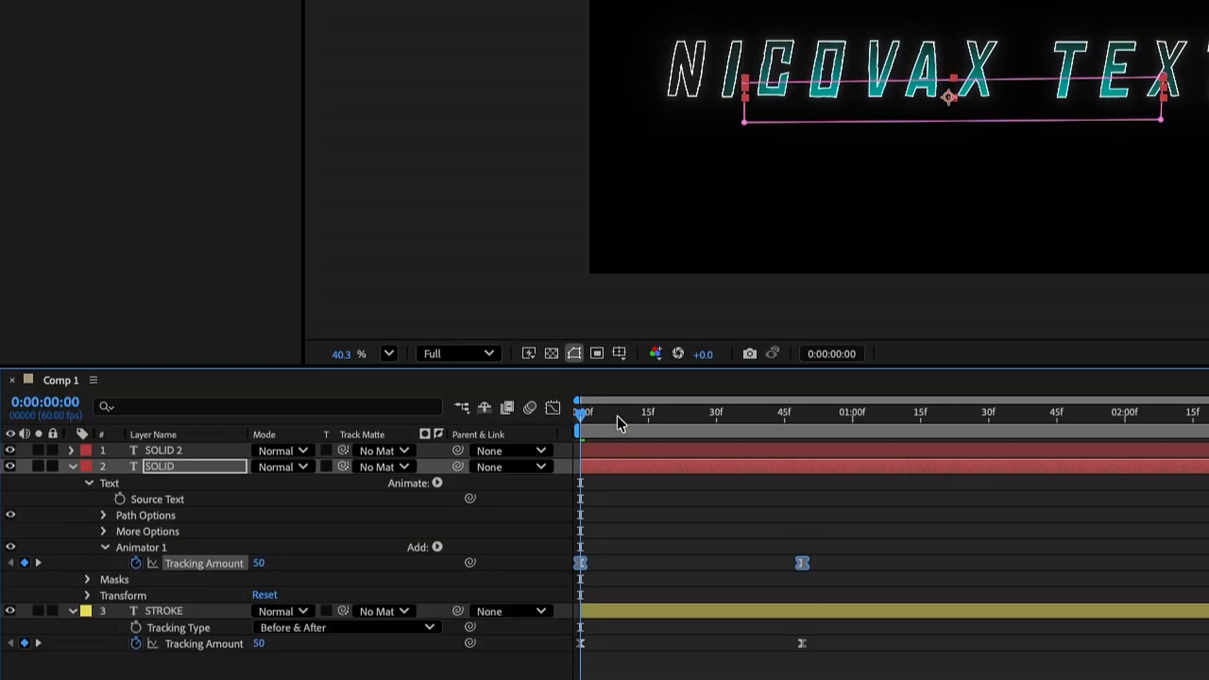
click(599, 447)
key(ctrl+v)
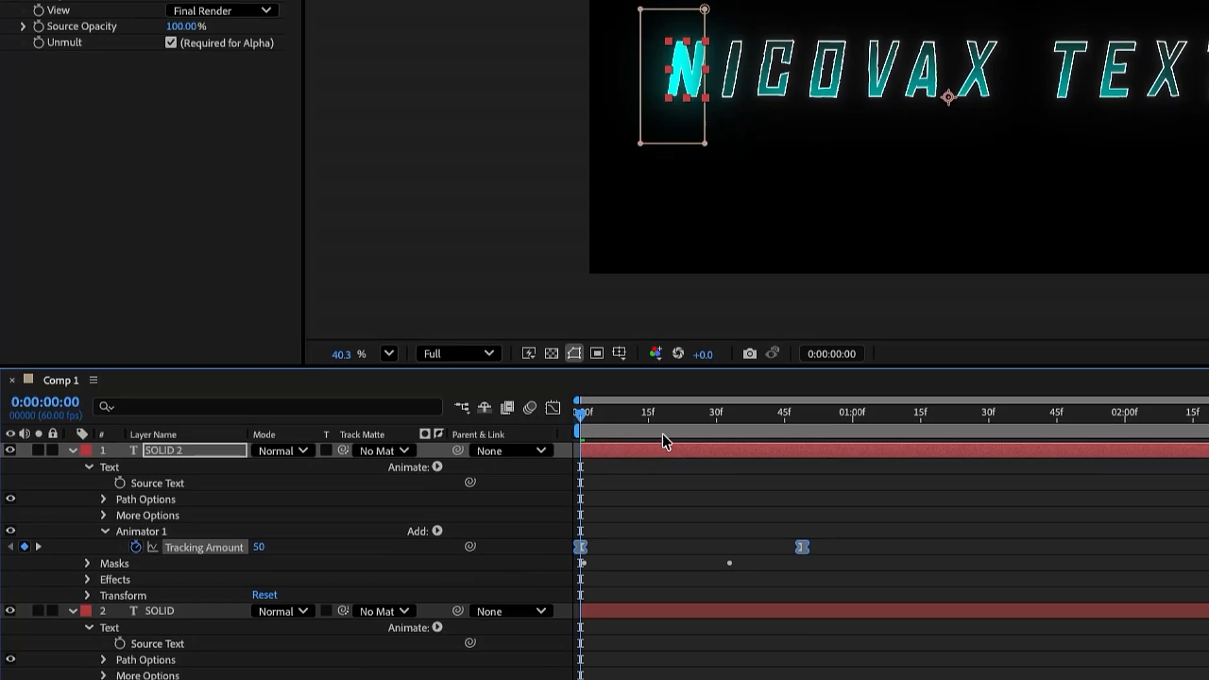
- Scrub through the tracking animation, return to the first frame, and collapse the layer properties
drag(581, 416, 756, 429)
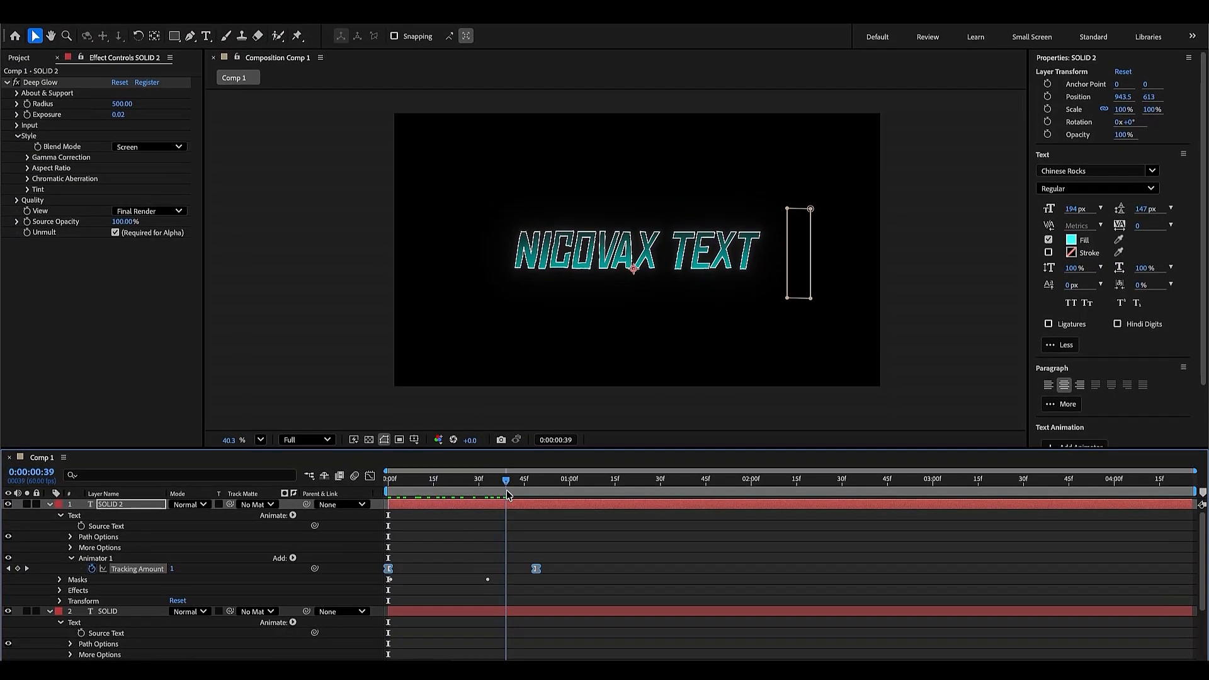
drag(507, 490, 368, 503)
click(608, 534)
key(s)
key(s)
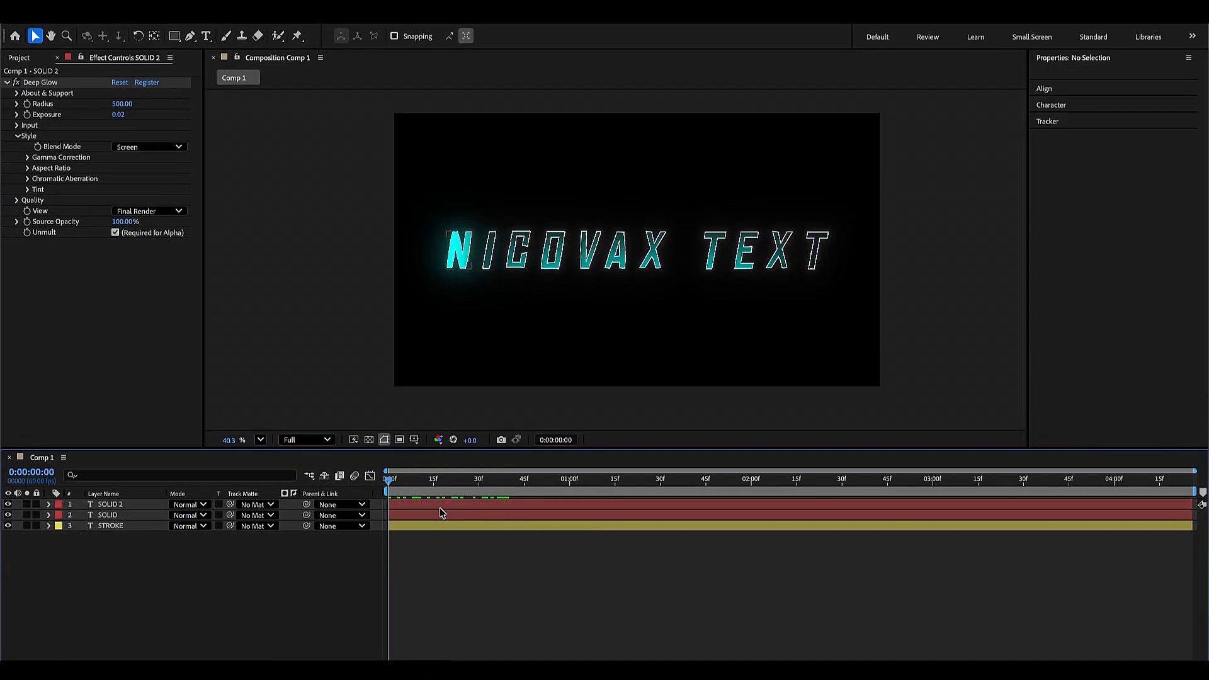
- Reveal SOLID 2's keyframes and, at 0:00:00:01, shift the mask outward so it clears the spaced-out first letter
click(439, 507)
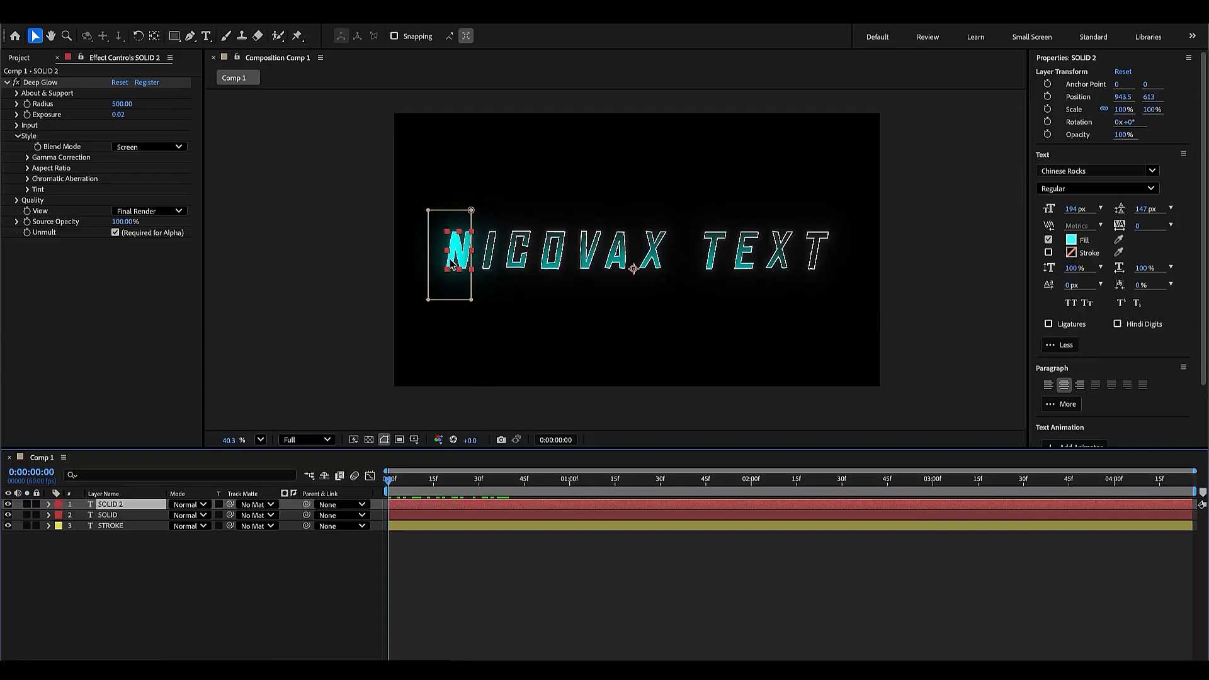
key(u)
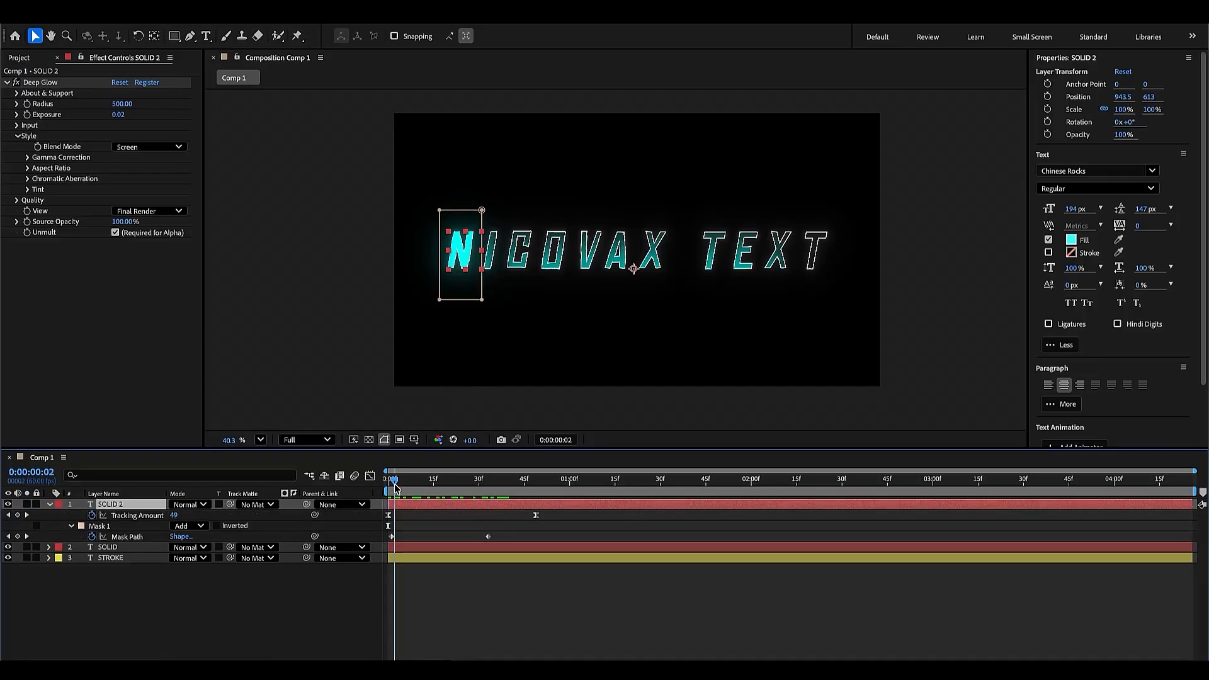
click(392, 483)
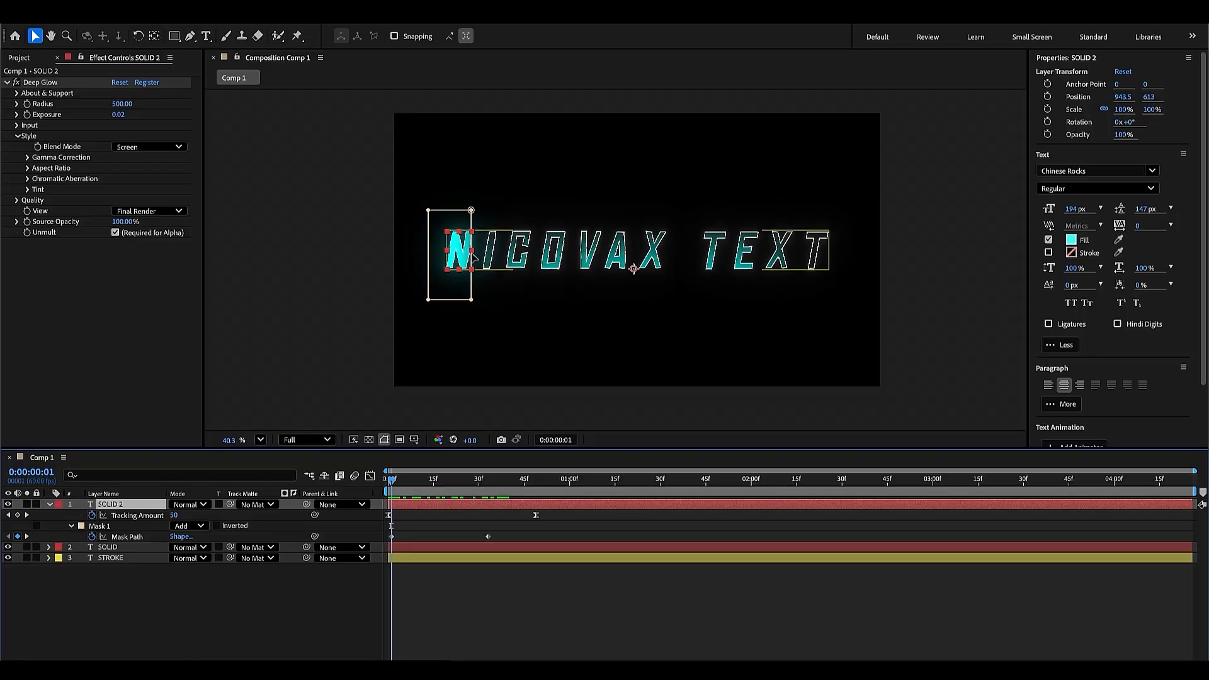
drag(474, 256, 415, 256)
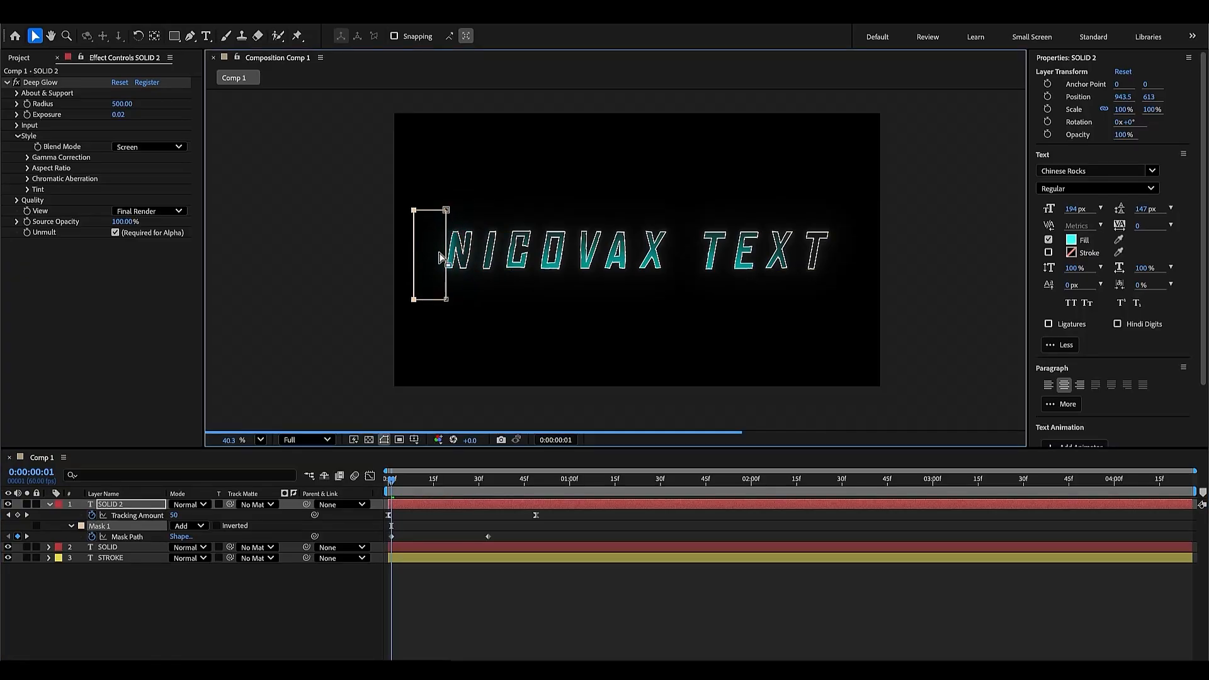
- At 0:00:00:15, widen the SOLID layer's mask outward on both sides to extend well past the spaced-out text
click(524, 592)
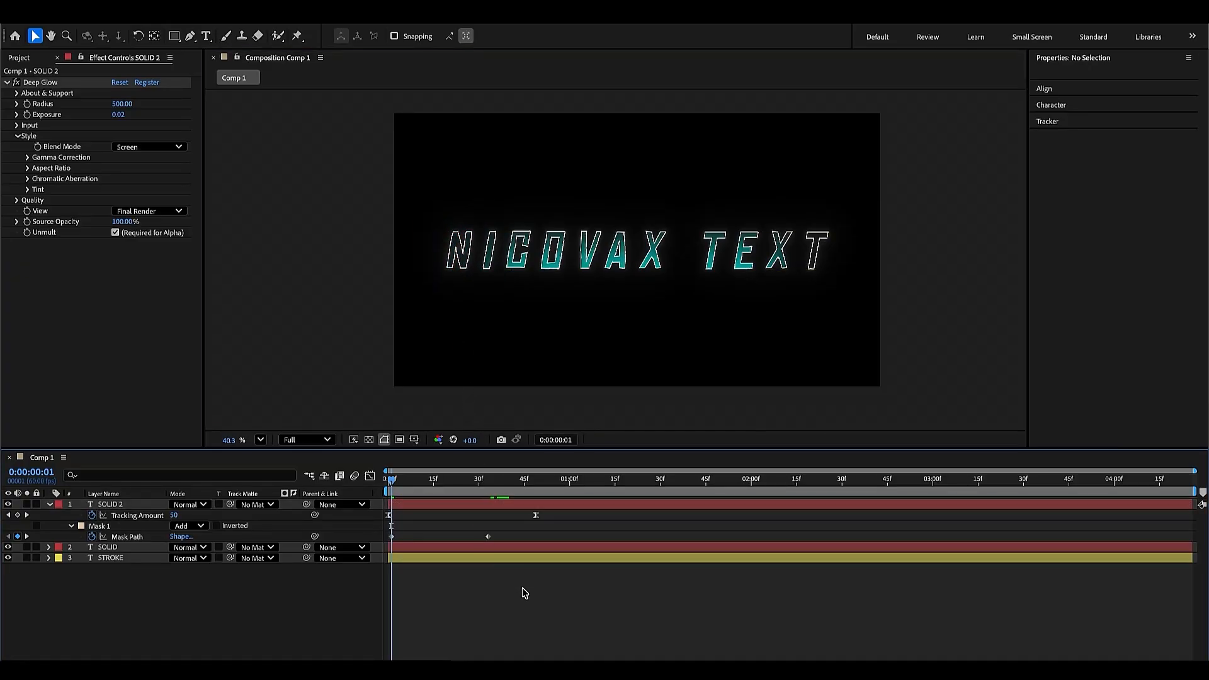
mouse_move(438, 490)
mouse_down()
mouse_move(456, 488)
mouse_move(434, 482)
mouse_up()
click(455, 548)
drag(498, 277, 410, 277)
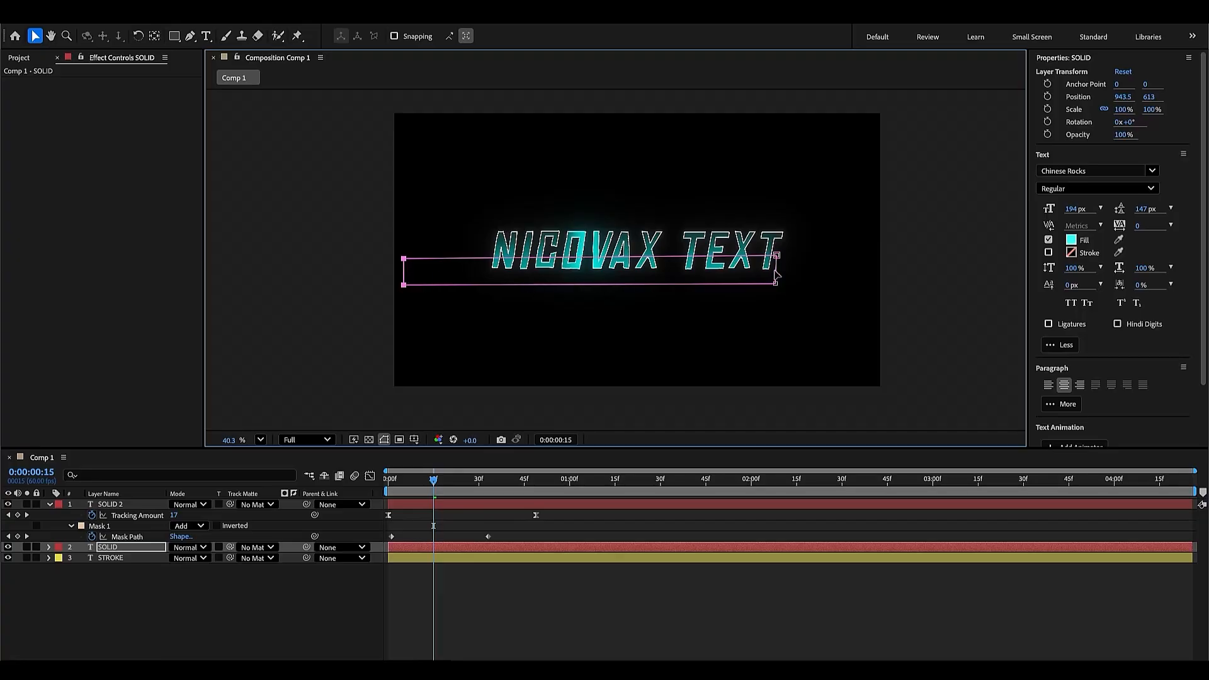
drag(776, 275, 865, 275)
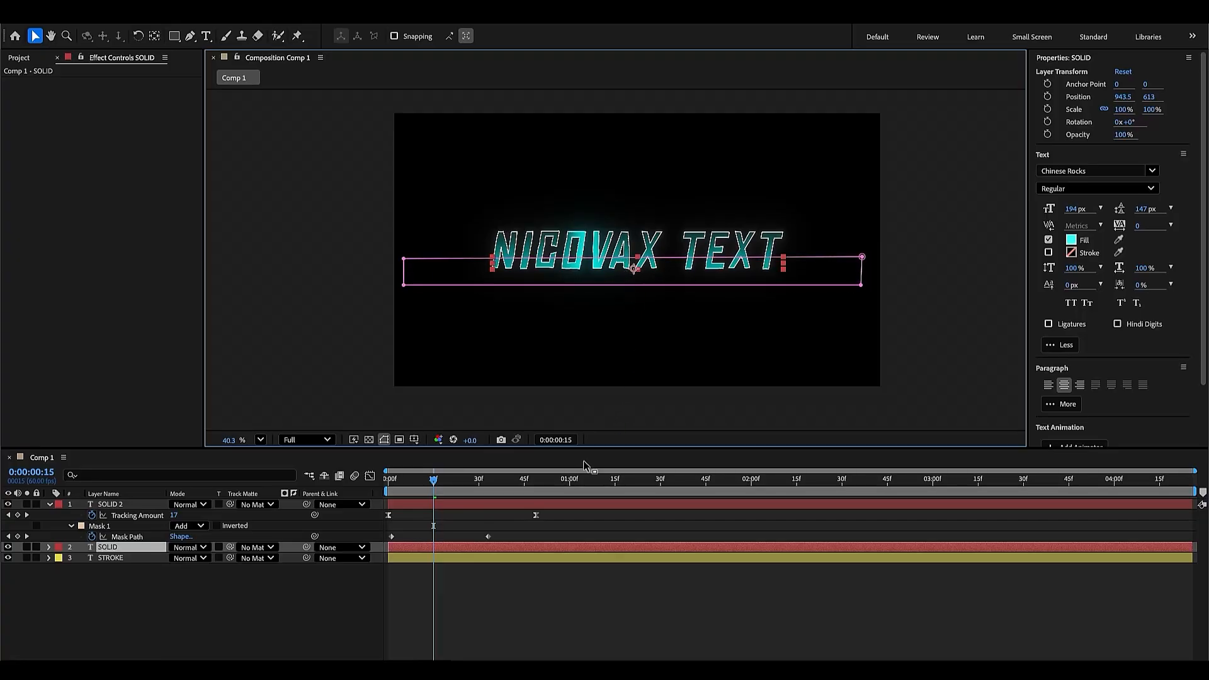
click(550, 605)
- Collapse the layer properties and play the title animation from the first frame
click(448, 482)
drag(449, 485, 351, 490)
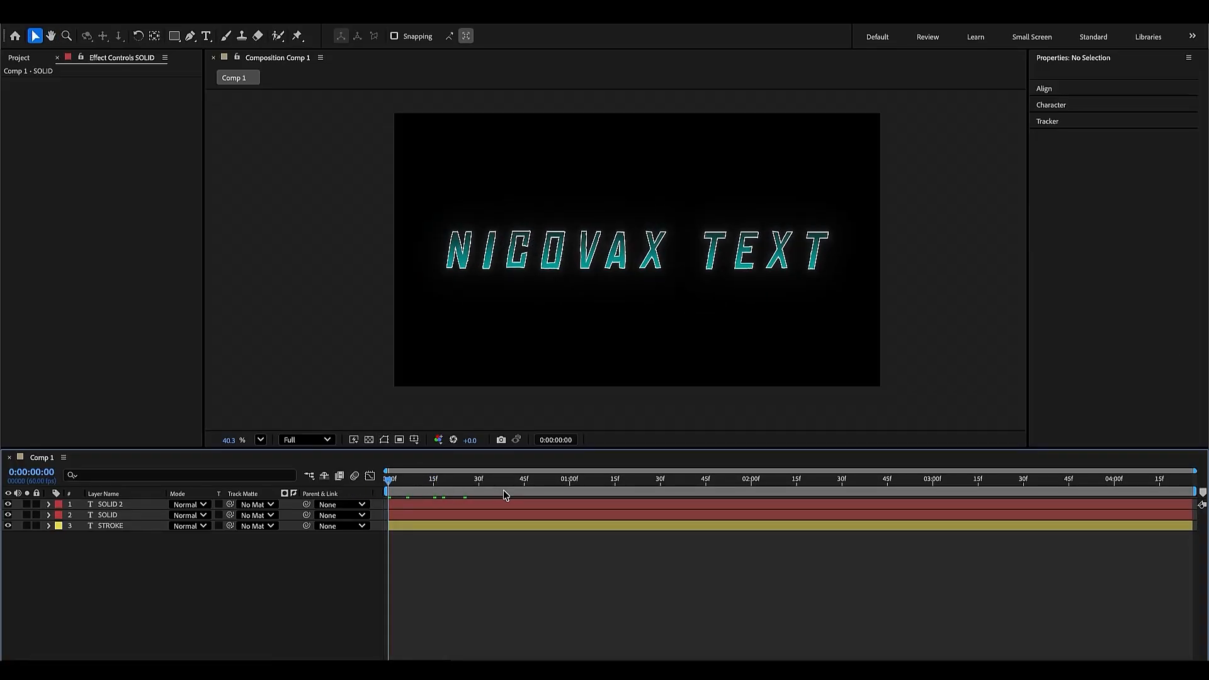
key(space)
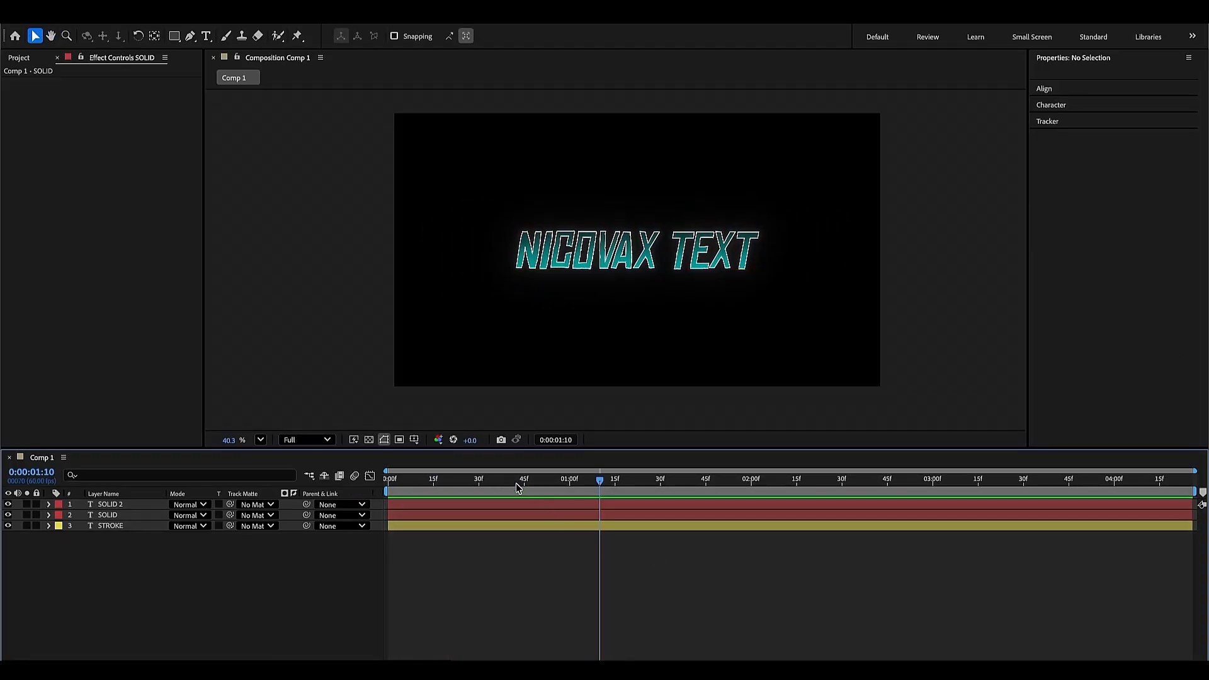
- At 0:00:00:46, change the SOLID text layer's fill colour to red (FF0000)
click(527, 480)
key(ctrl+t)
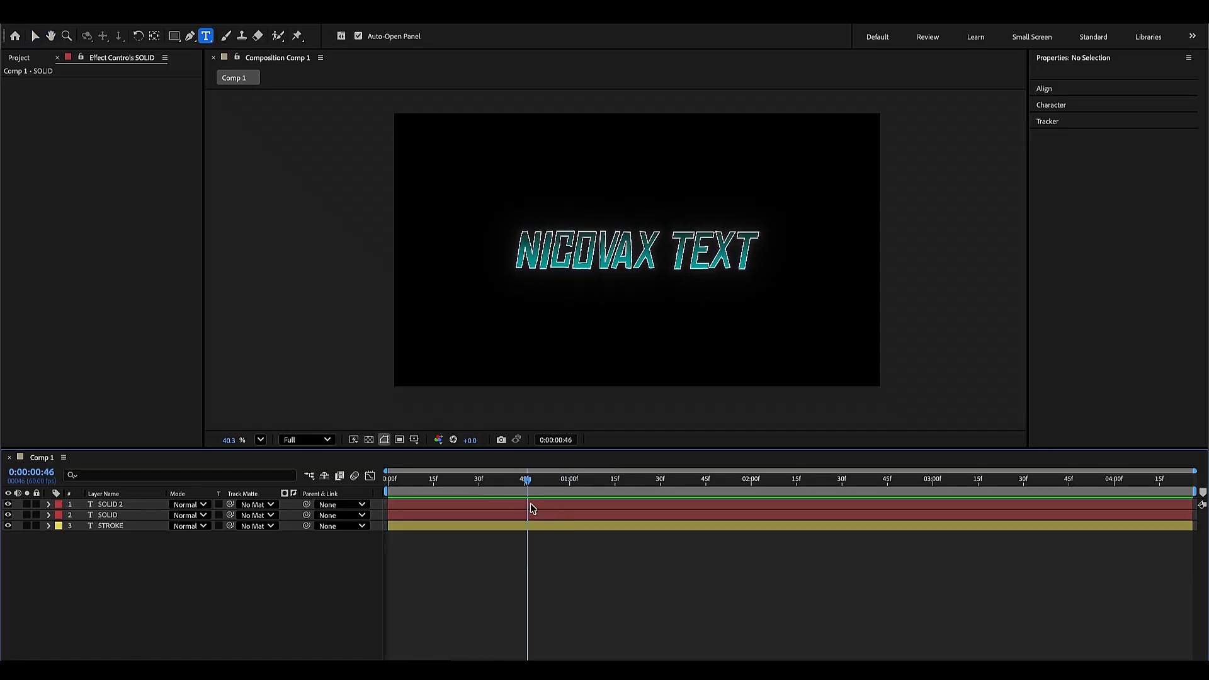
click(577, 505)
click(569, 514)
click(568, 527)
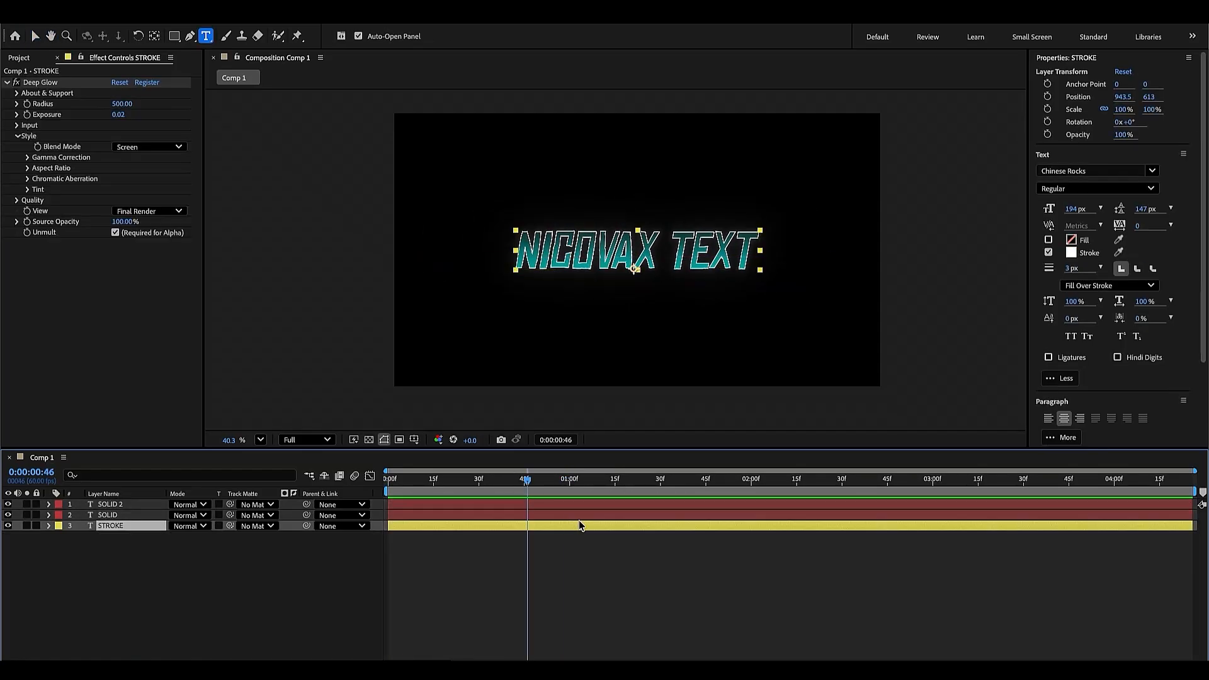
click(609, 515)
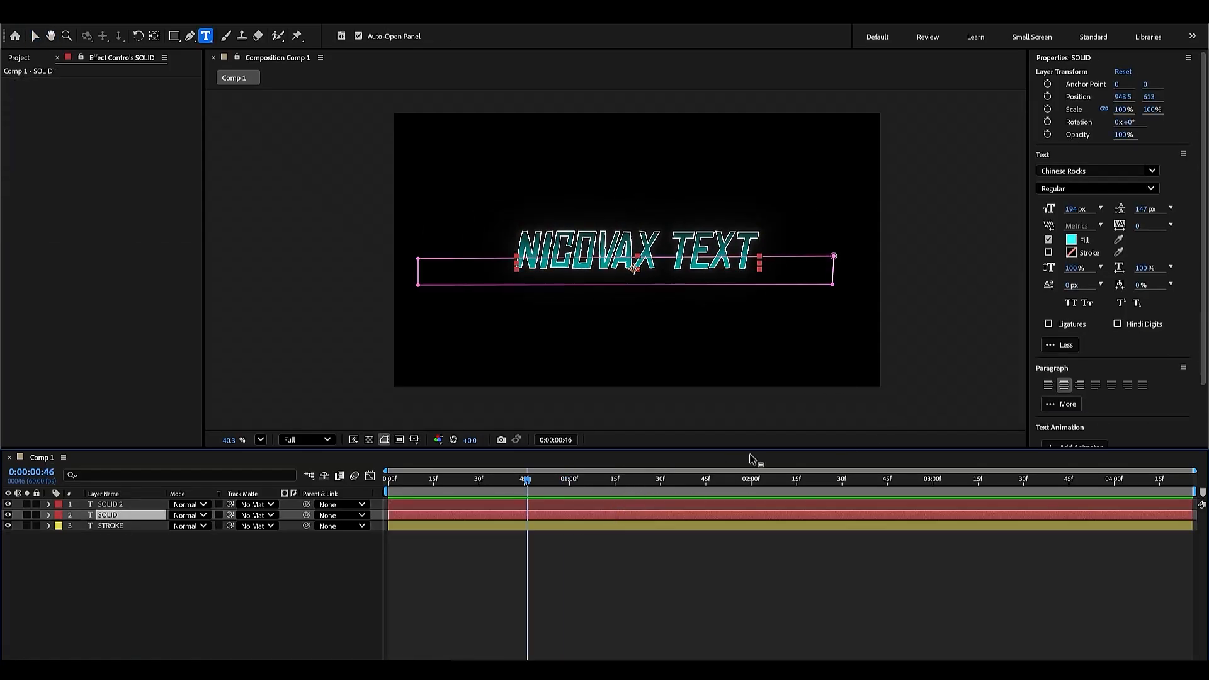
click(1072, 240)
drag(655, 257, 626, 318)
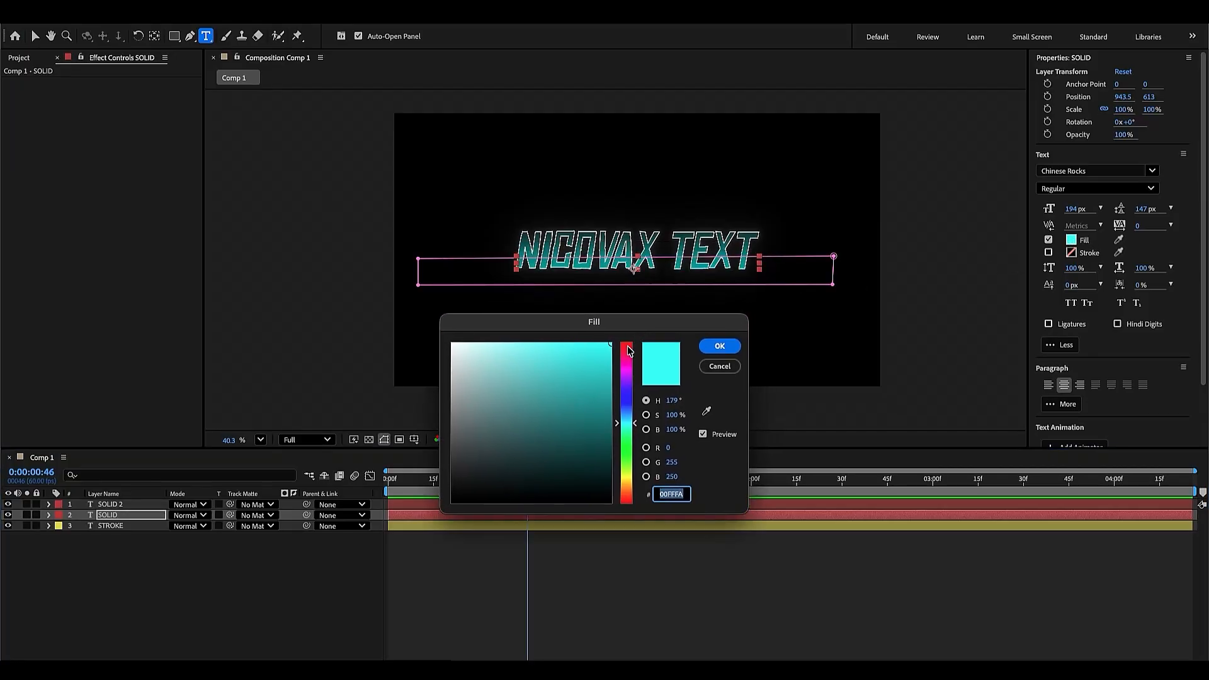
text(FF0000)
key(Tab)
click(720, 348)
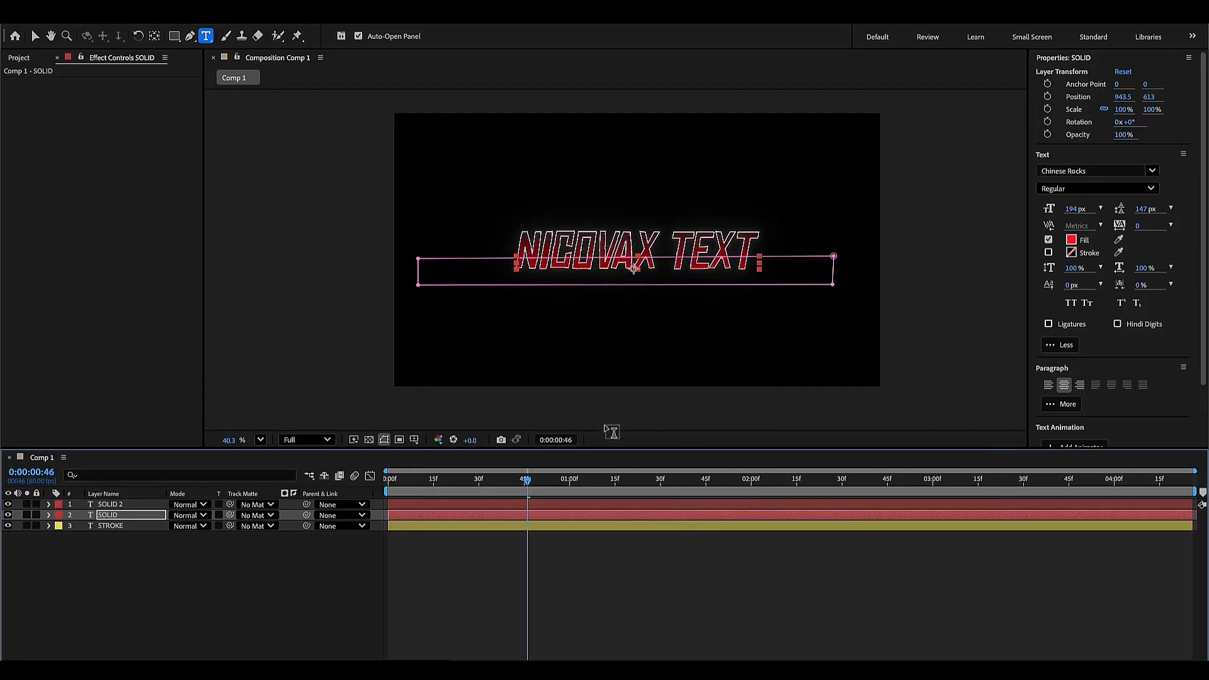
- At 0:00:00:05, change the SOLID 2 text layer's fill to the same red and preview the animation
drag(530, 494, 403, 498)
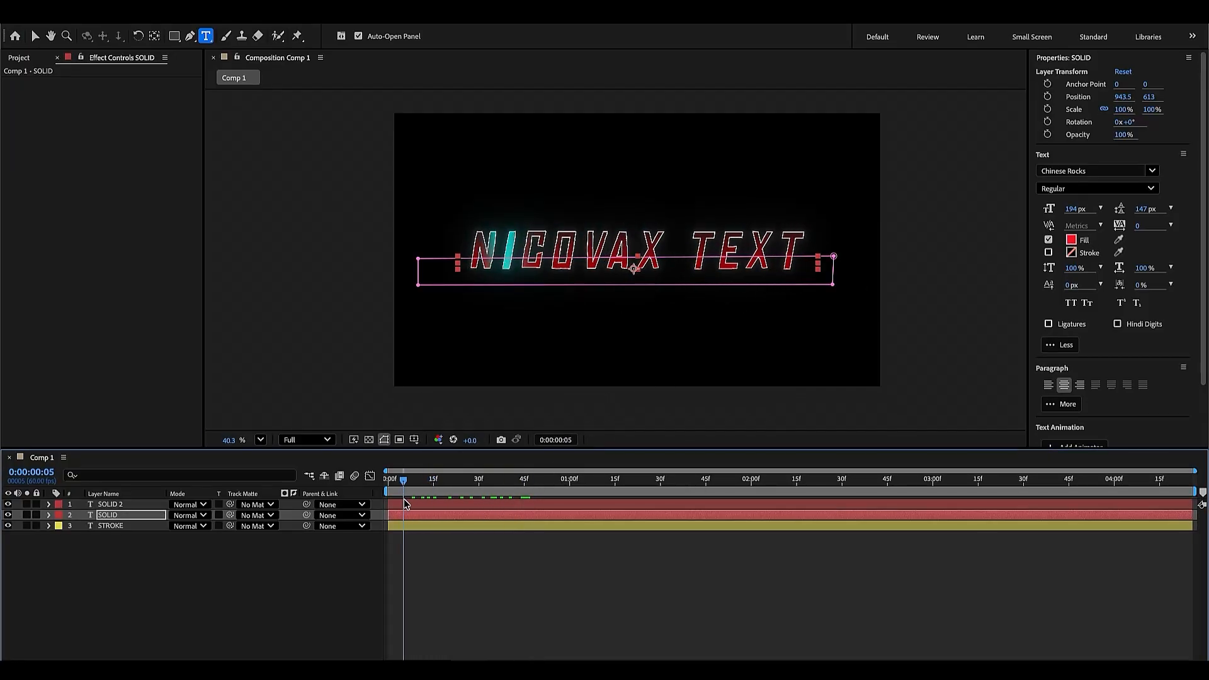
click(472, 504)
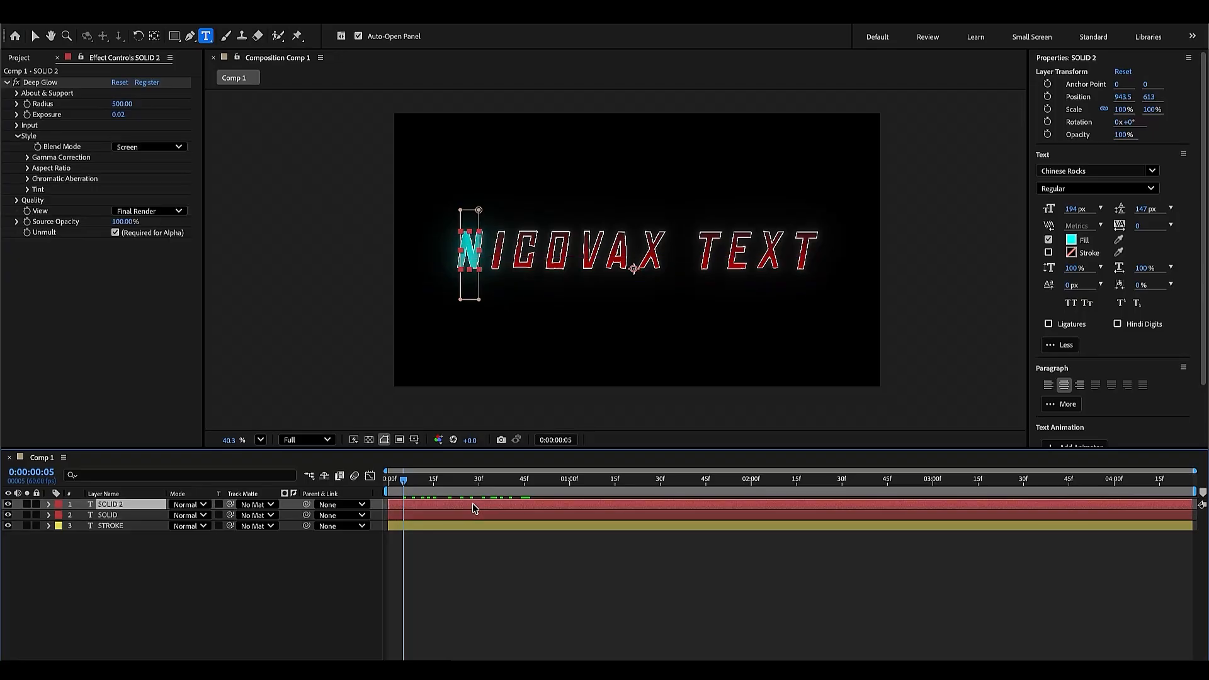
click(1070, 242)
drag(632, 282, 632, 271)
click(730, 273)
key(space)
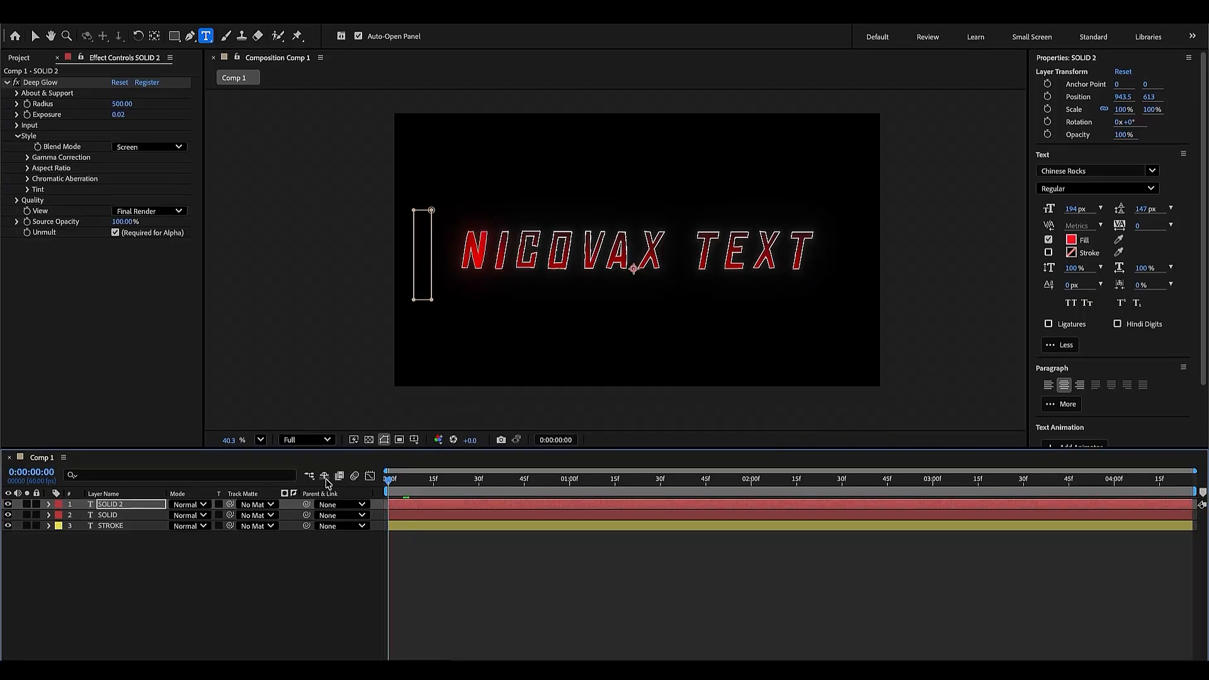